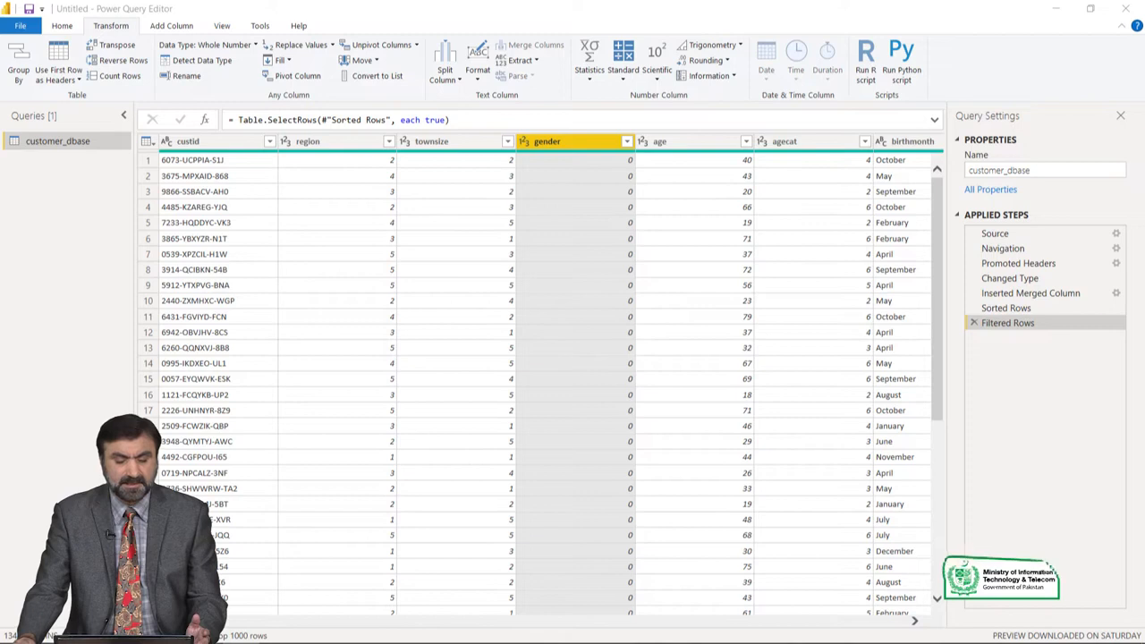
# Change the gender column's data type to Text, and remove that type change from the applied steps.
pyautogui.moveTo(510, 225)
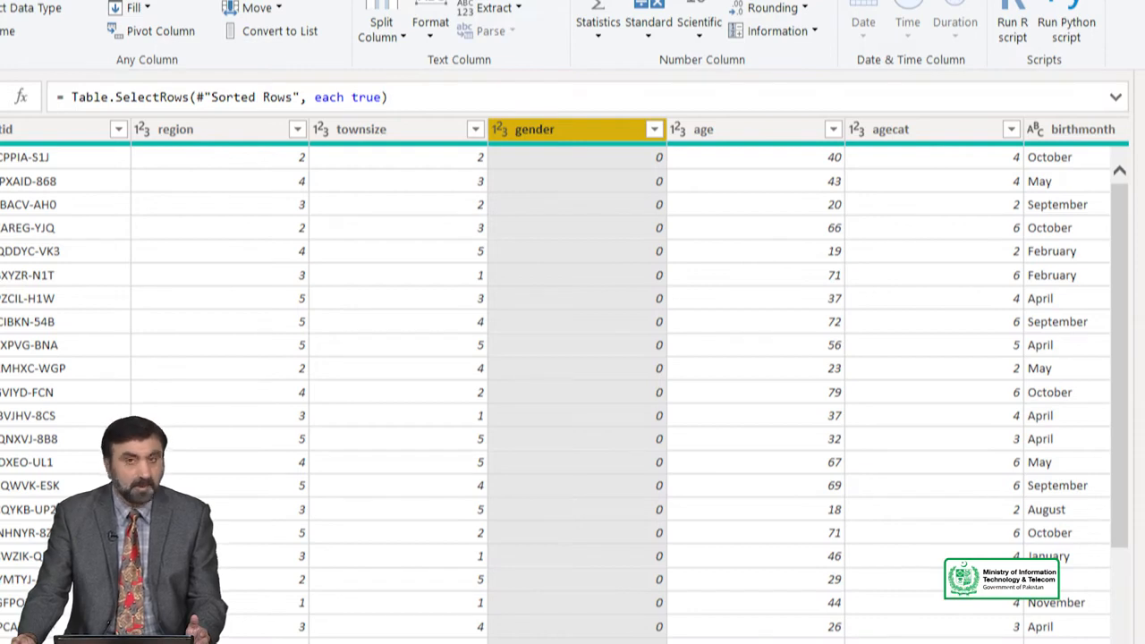
pyautogui.rightClick(587, 131)
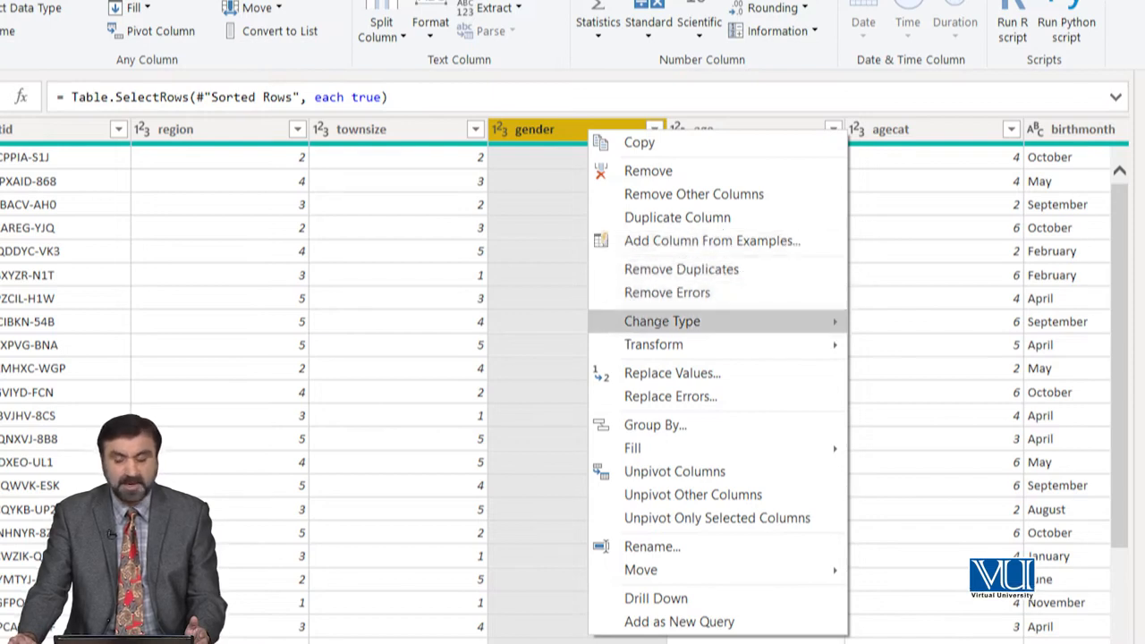
pyautogui.moveTo(662, 321)
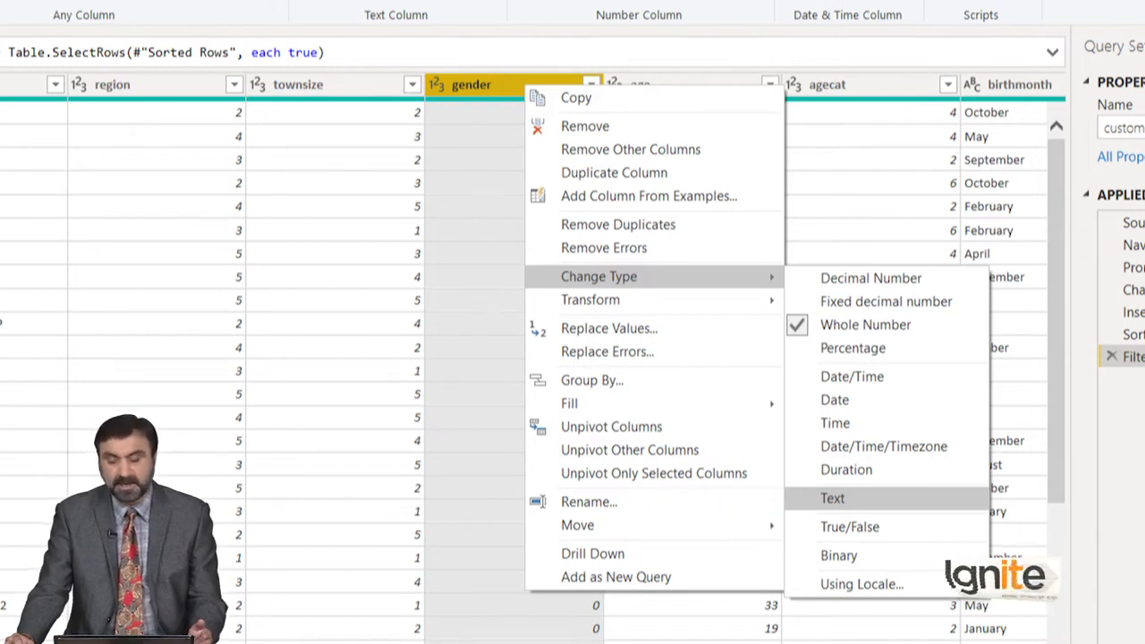
pyautogui.click(831, 497)
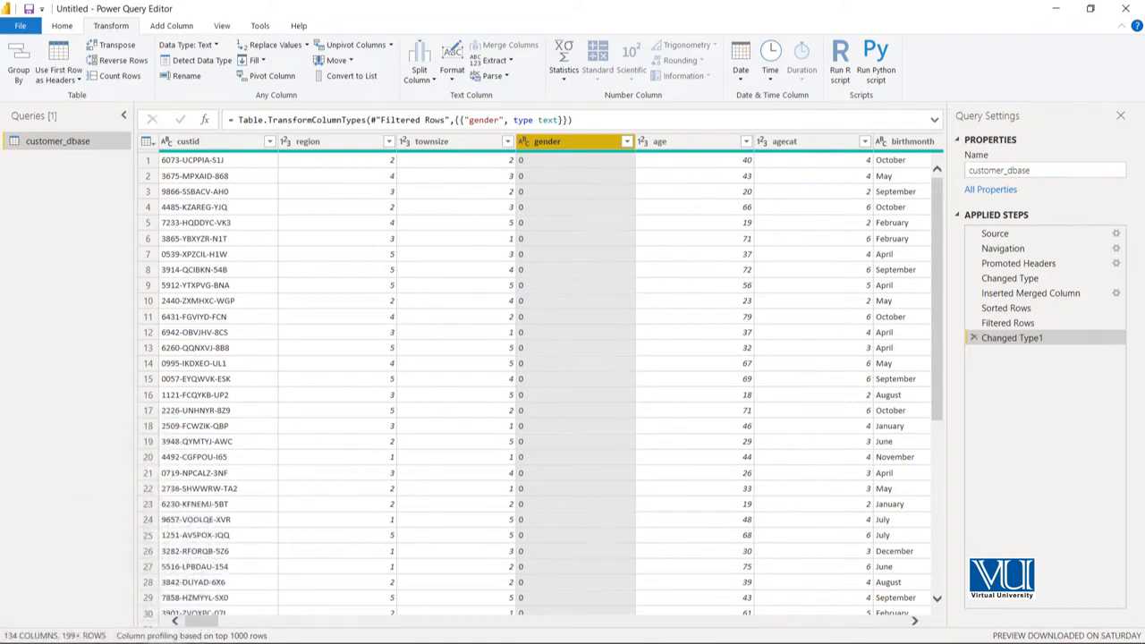
pyautogui.click(974, 337)
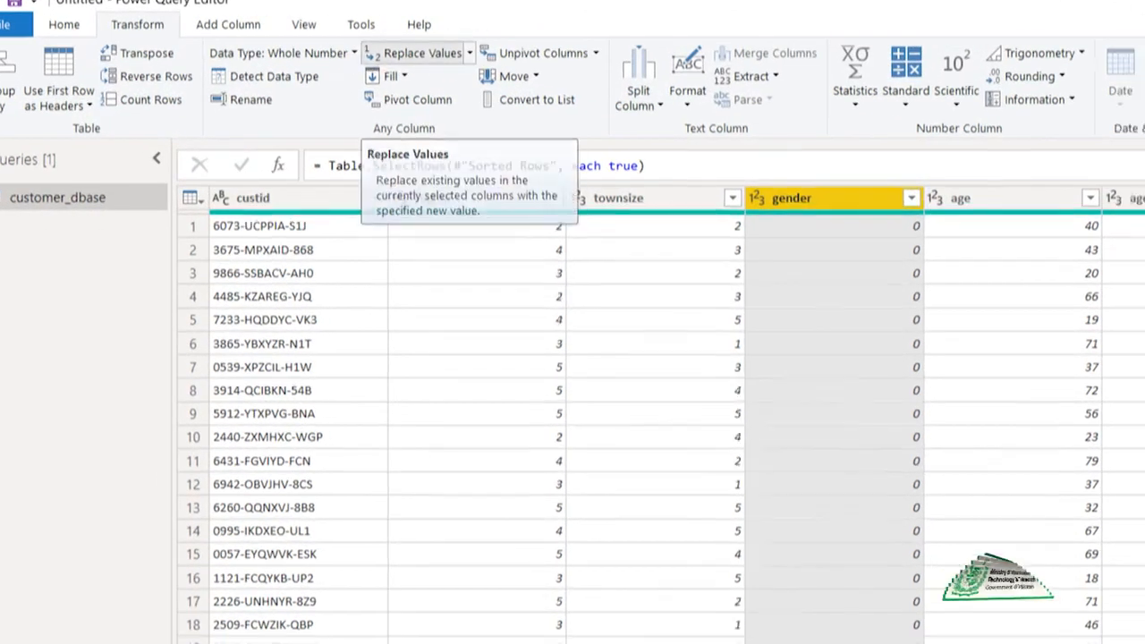
# Try to replace the value 0 with Male in the whole-number gender column.
pyautogui.click(450, 66)
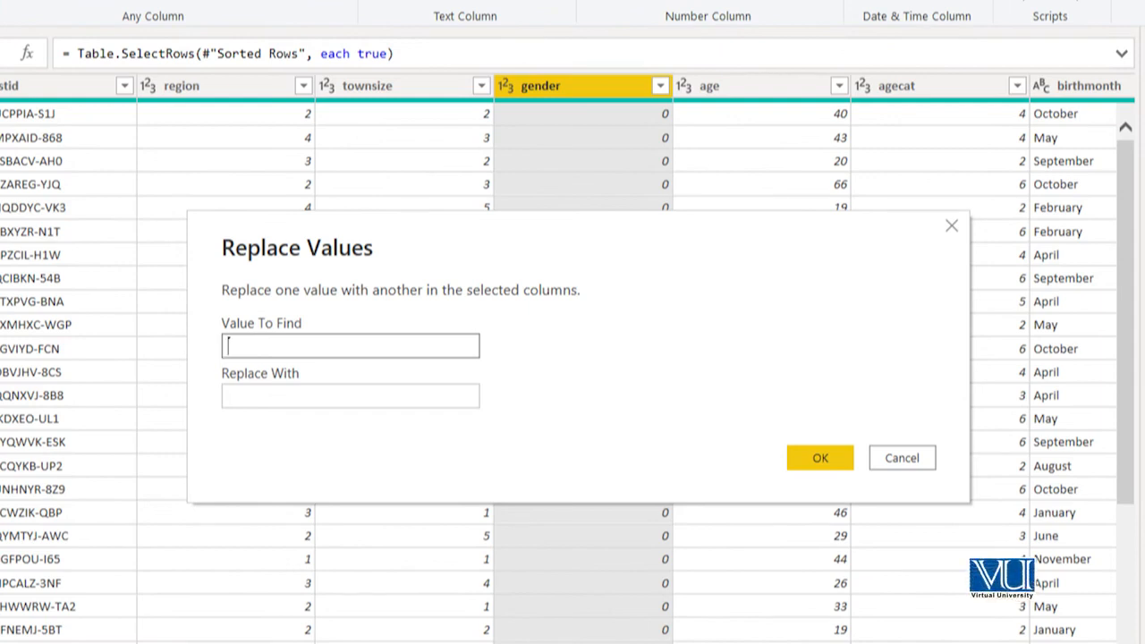
pyautogui.write('0')
pyautogui.press('Tab')
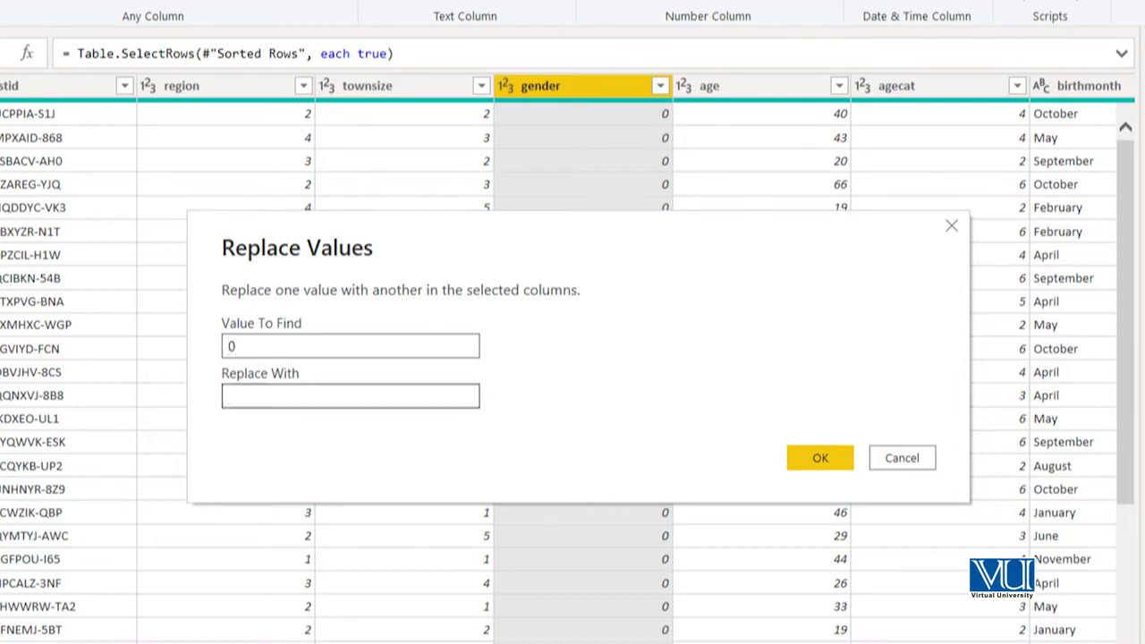
pyautogui.write('Male')
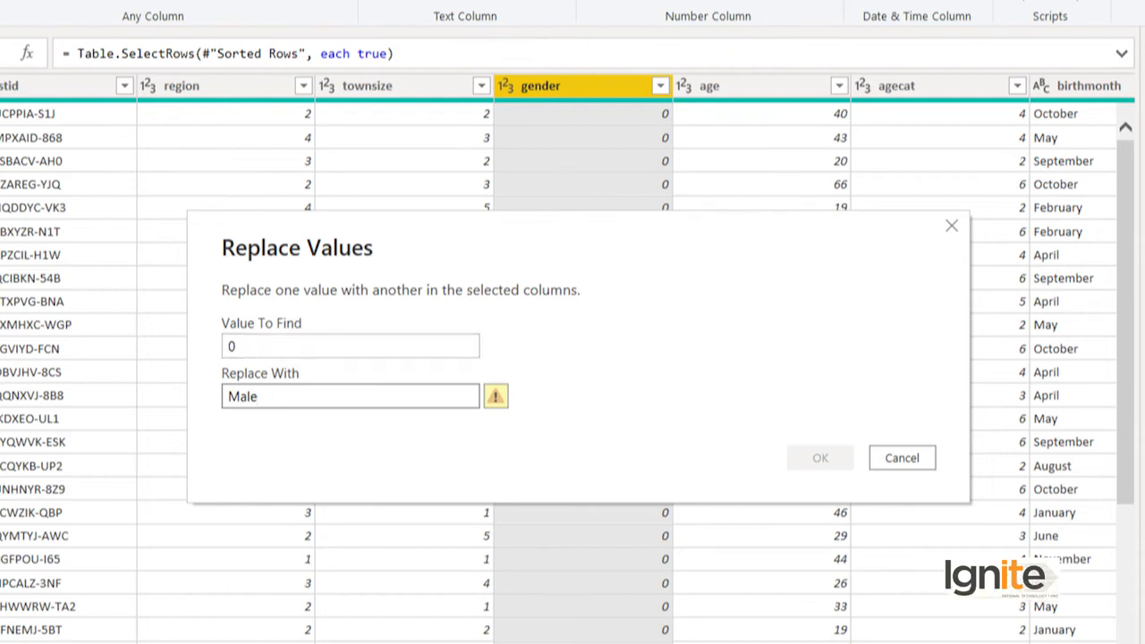
pyautogui.click(902, 458)
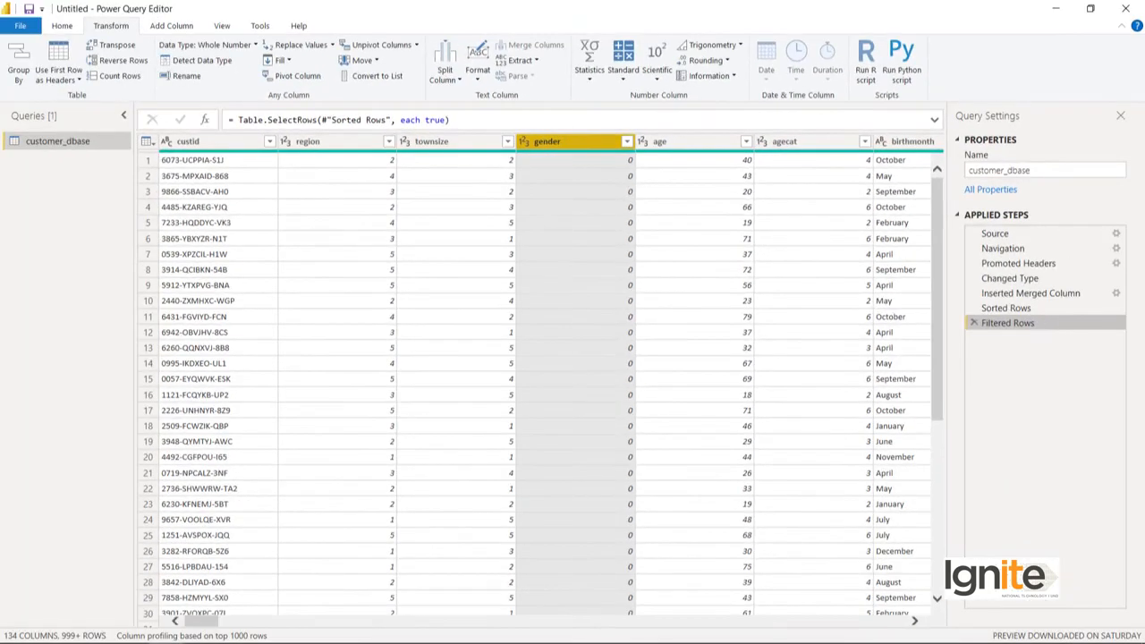
# Change the gender column's data type to Text.
pyautogui.rightClick(599, 144)
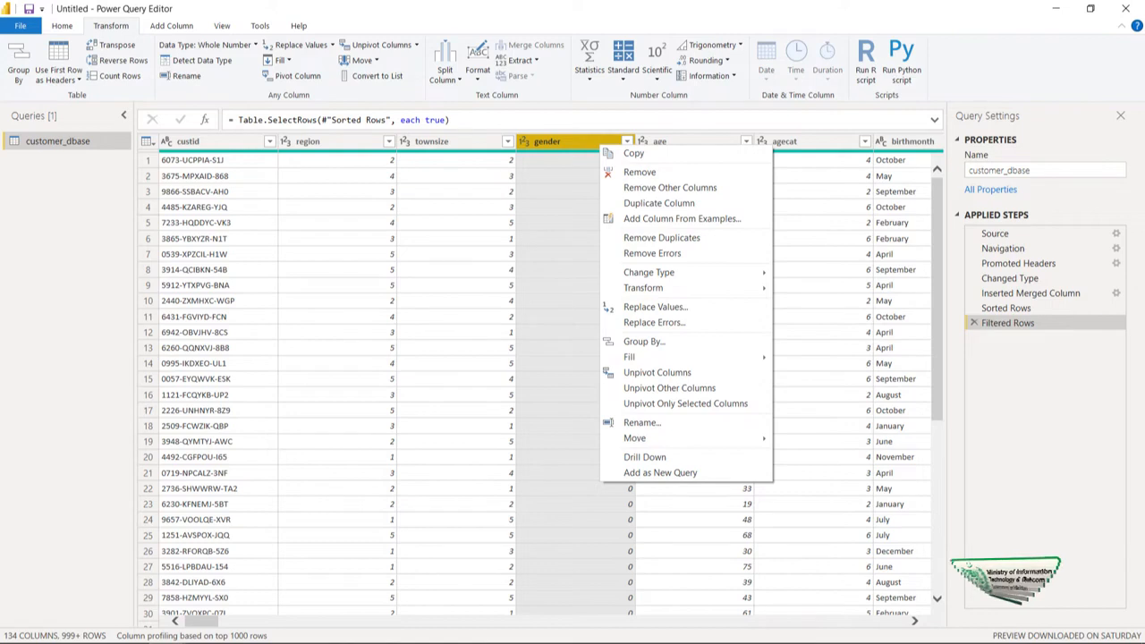
pyautogui.moveTo(662, 272)
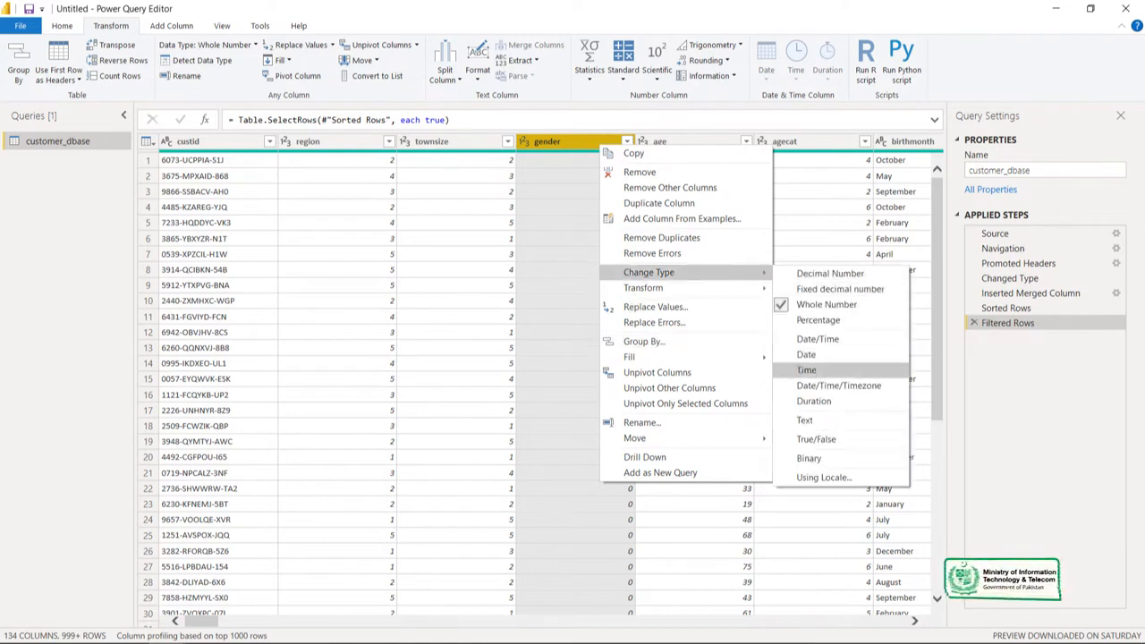
pyautogui.click(805, 420)
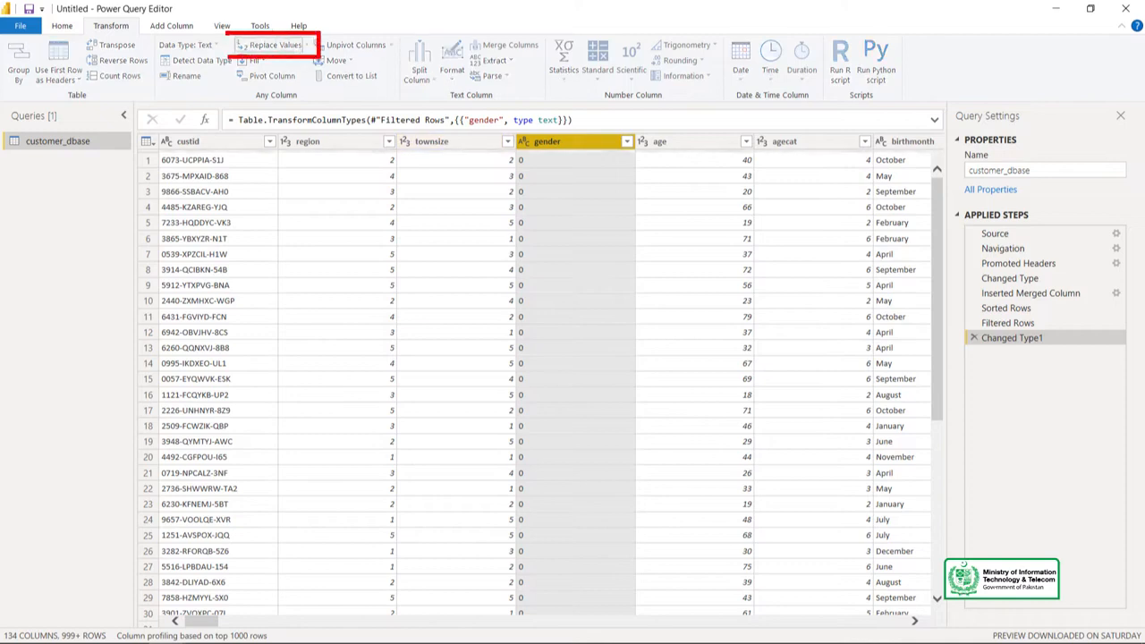
# Replace the value 0 with Male in the gender column.
pyautogui.click(270, 45)
pyautogui.write('0')
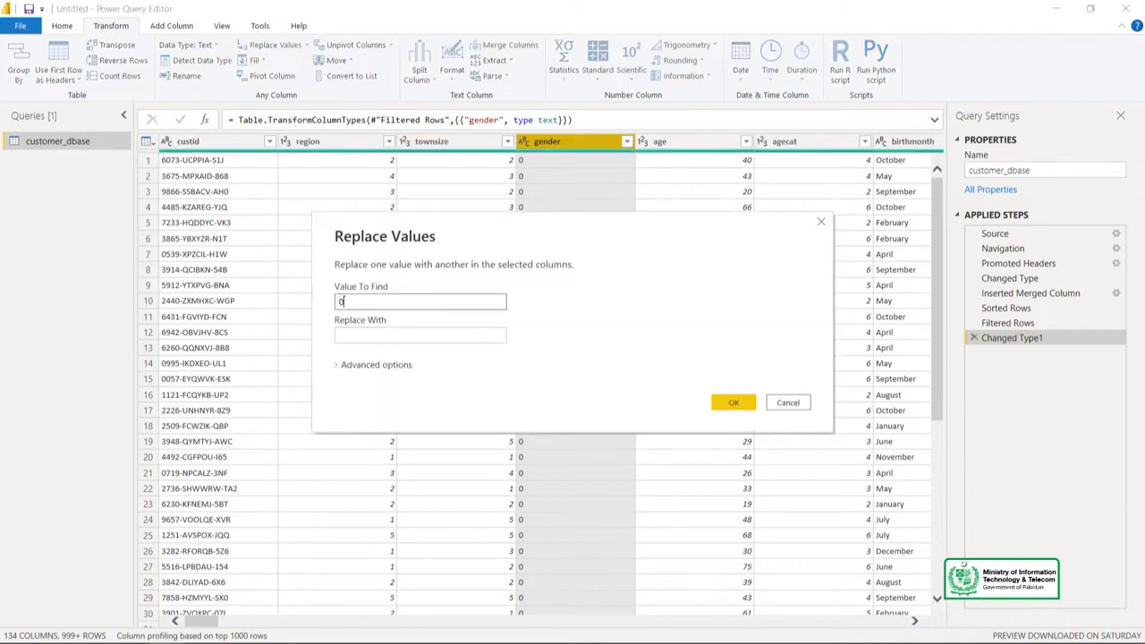
pyautogui.click(342, 335)
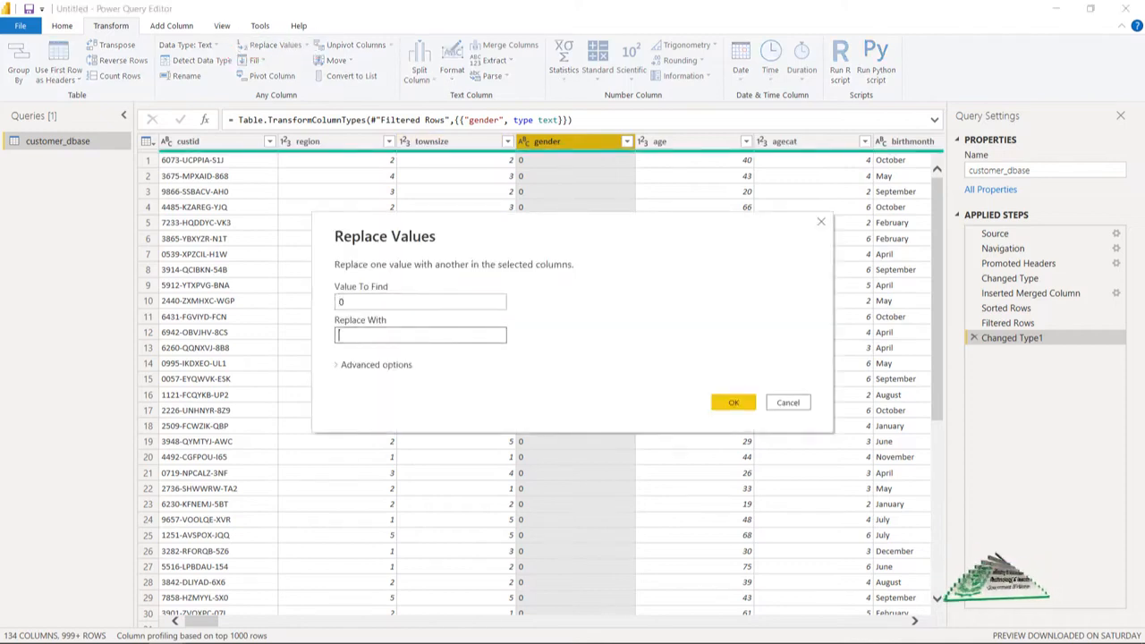
pyautogui.write('Male')
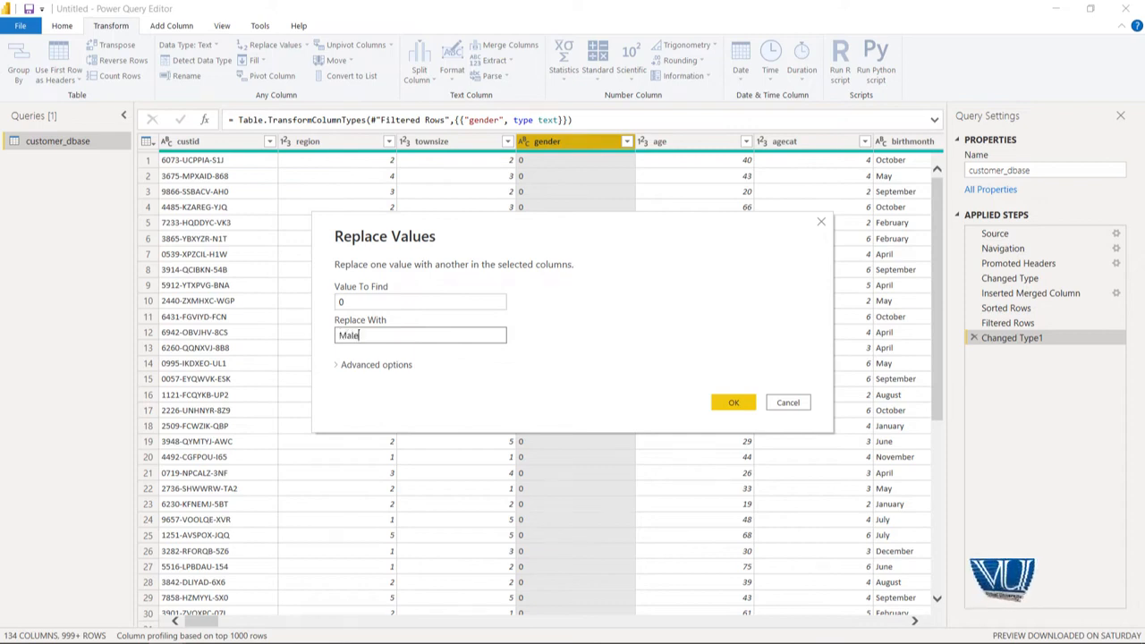
pyautogui.press('Return')
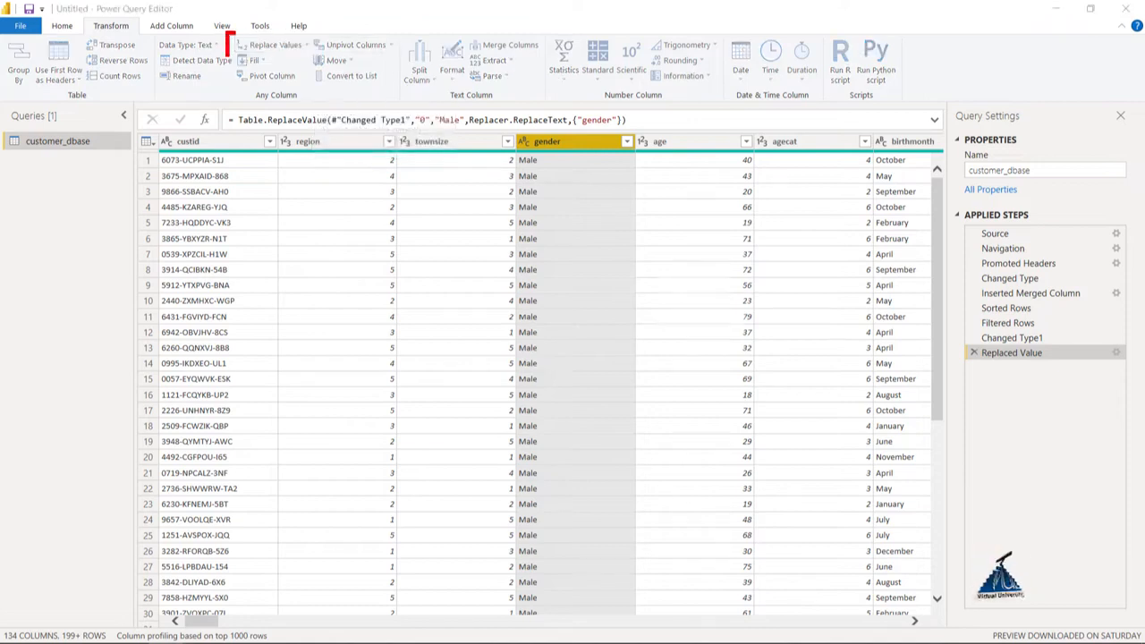
# Replace the value 1 with Female in the gender column.
pyautogui.click(274, 45)
pyautogui.write('1')
pyautogui.click(346, 335)
pyautogui.write('Femal')
pyautogui.press('Return')
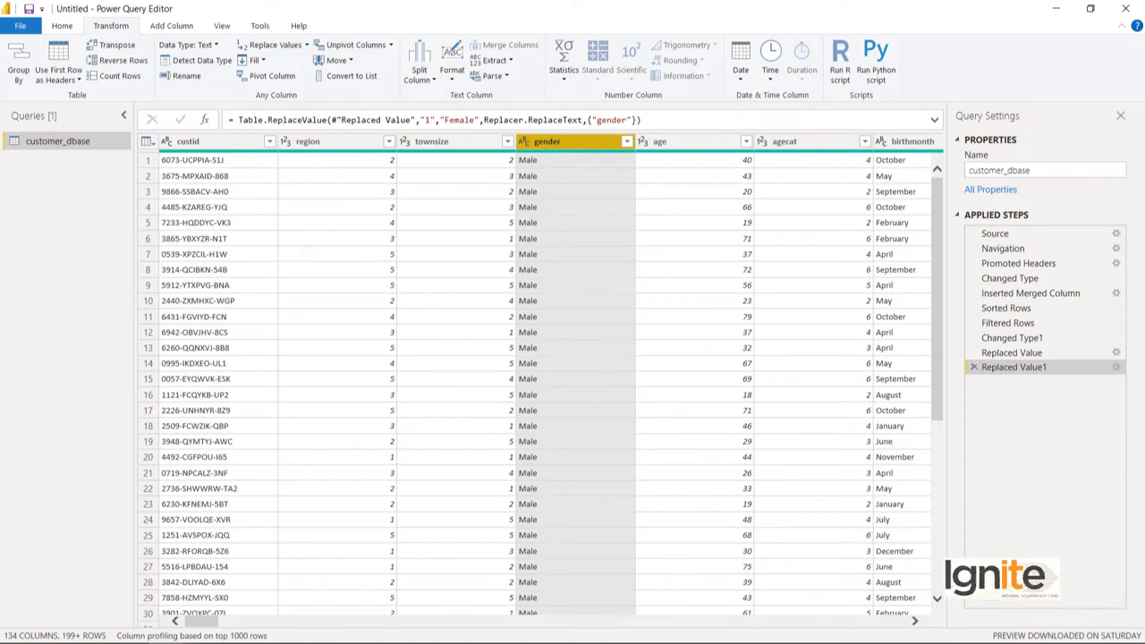
# Add a new column that extracts the text length of each birthmonth value.
pyautogui.click(911, 142)
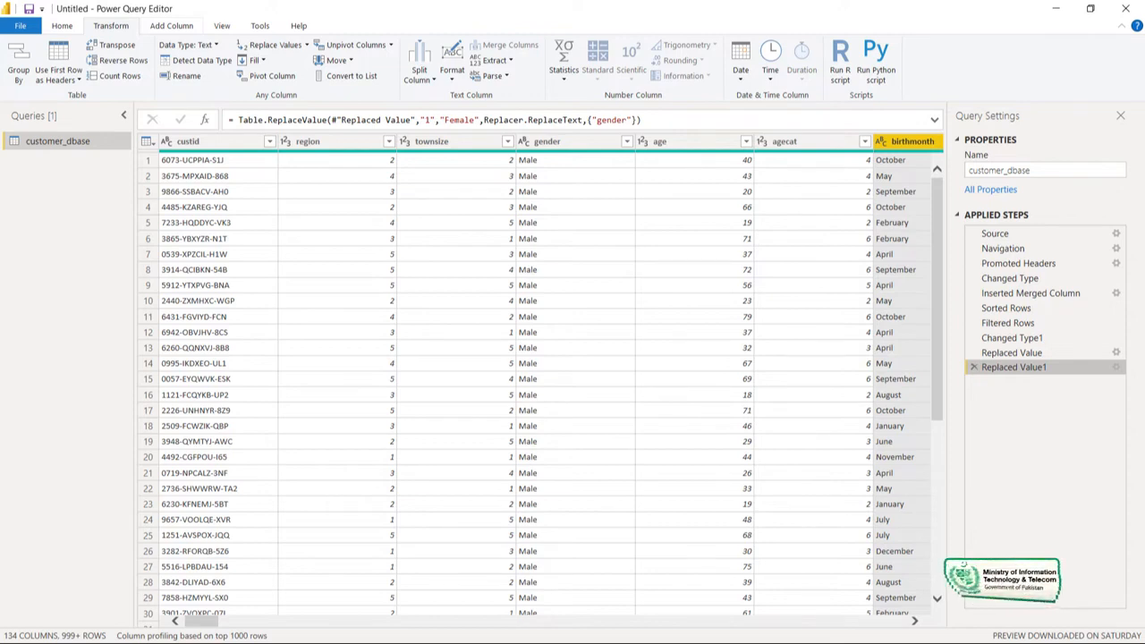
pyautogui.click(172, 26)
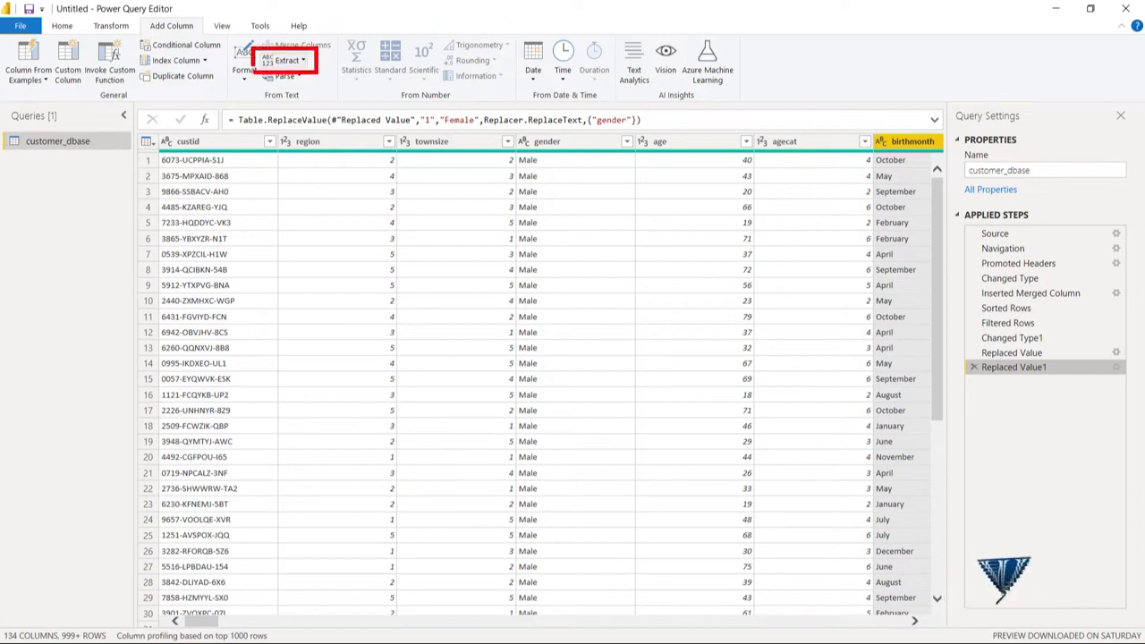
pyautogui.click(284, 61)
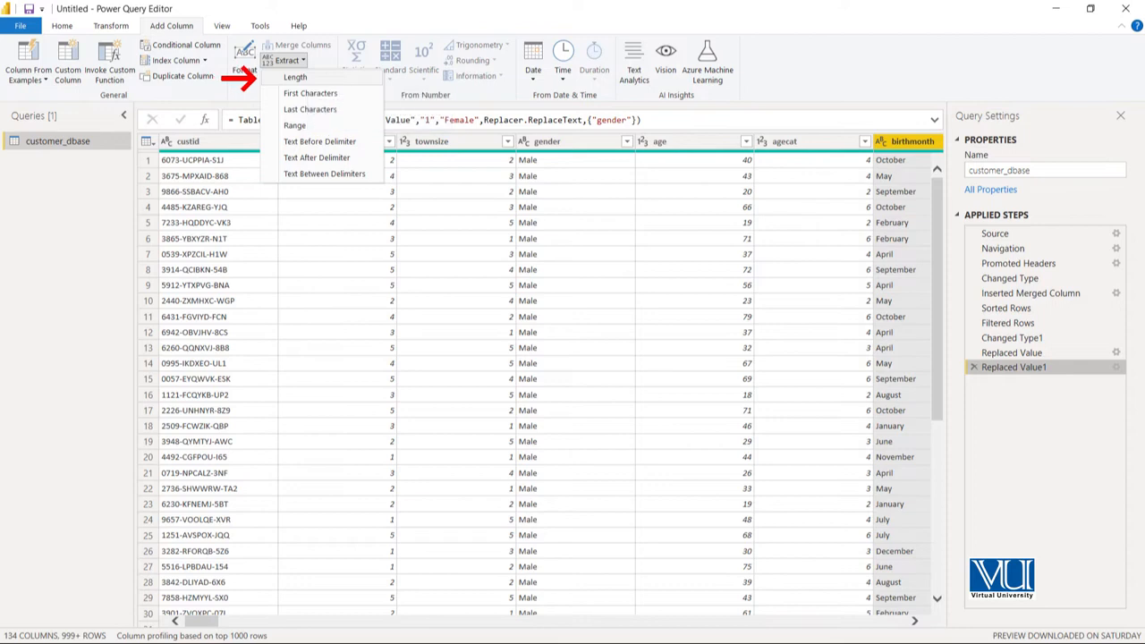
pyautogui.click(295, 77)
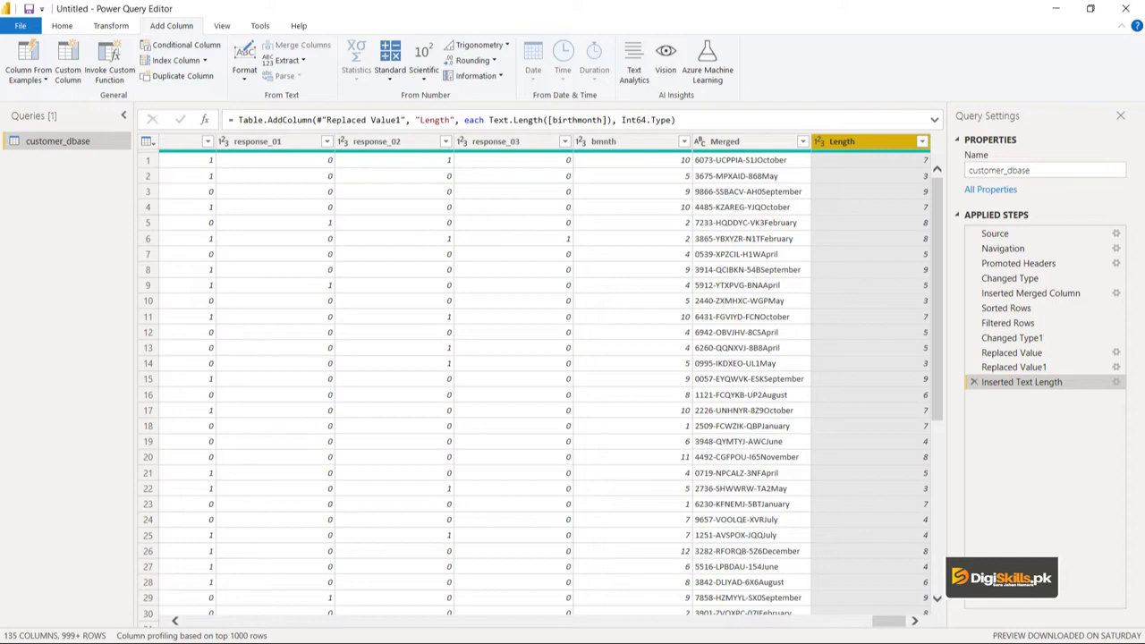
# Add a new column that extracts the last character of each birthmonth value, with a count of 1.
pyautogui.moveTo(889, 621); pyautogui.dragTo(201, 621)
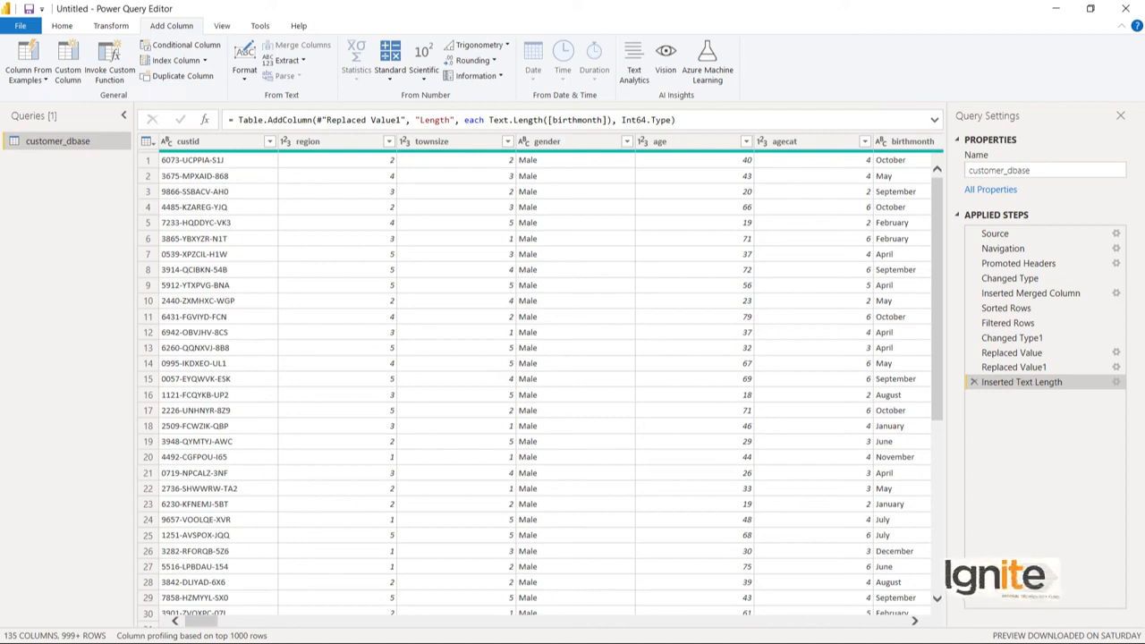
pyautogui.moveTo(202, 621); pyautogui.dragTo(205, 621)
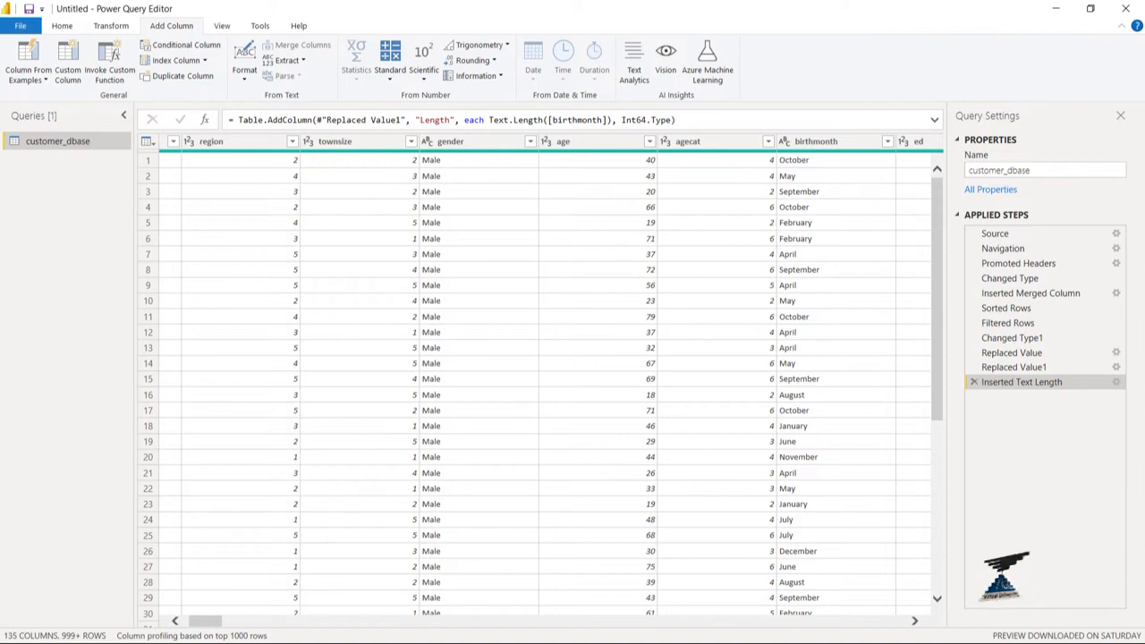
pyautogui.click(914, 621)
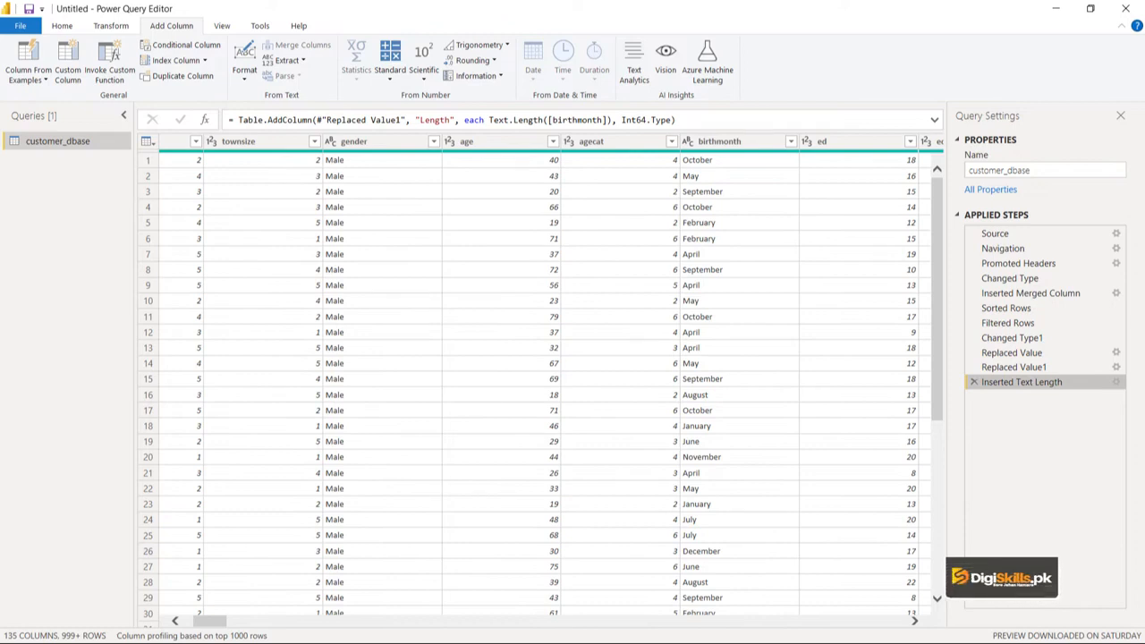
pyautogui.click(733, 141)
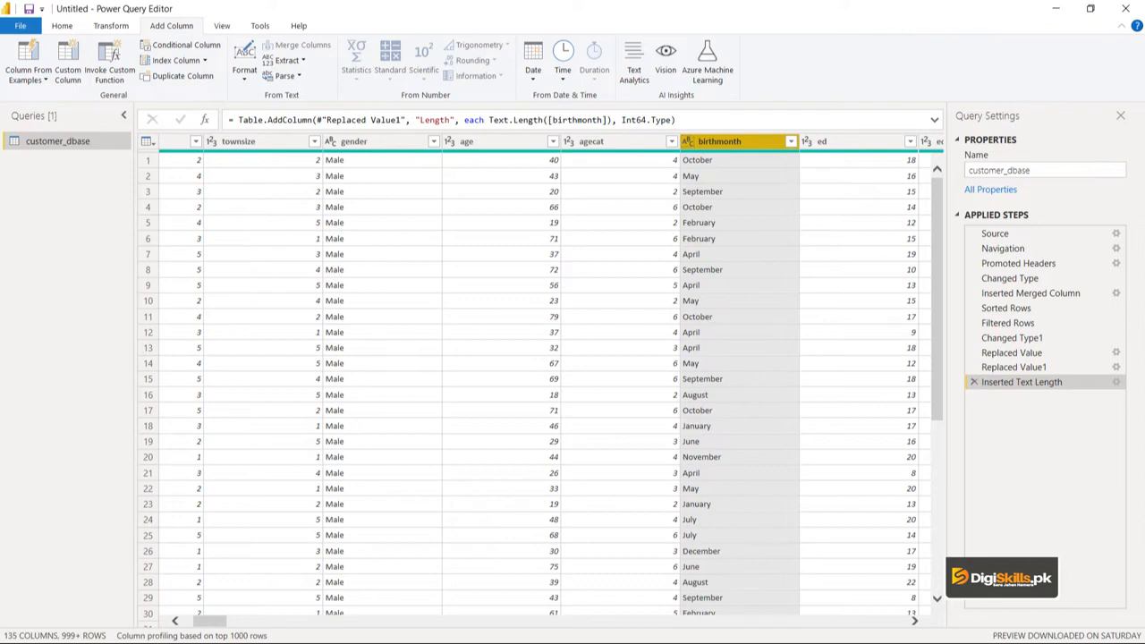
pyautogui.click(286, 60)
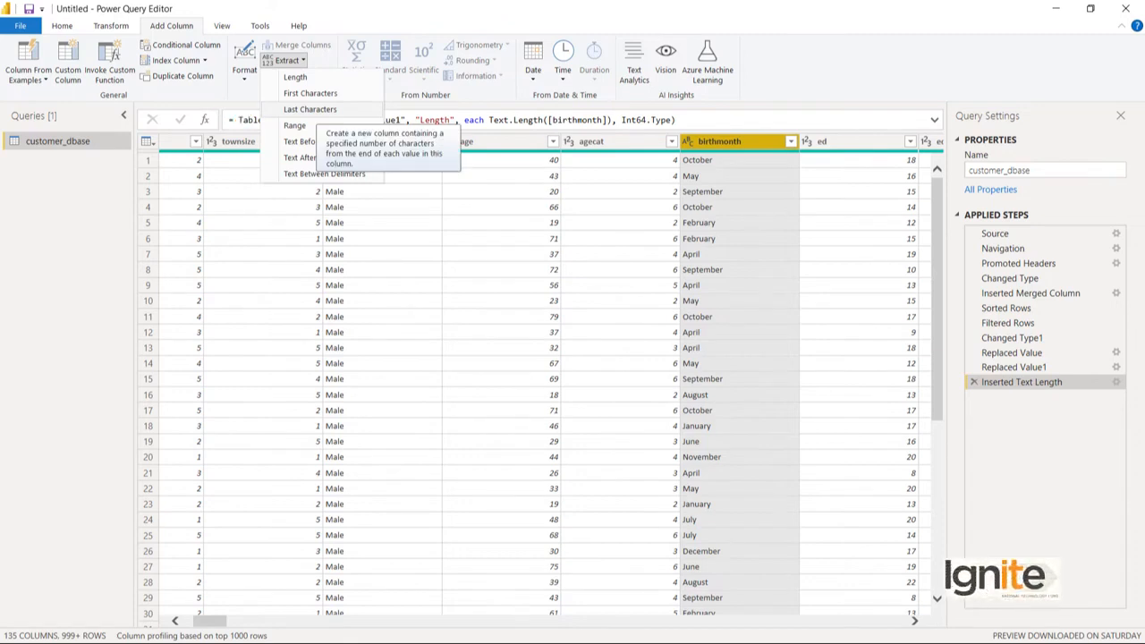
pyautogui.click(309, 109)
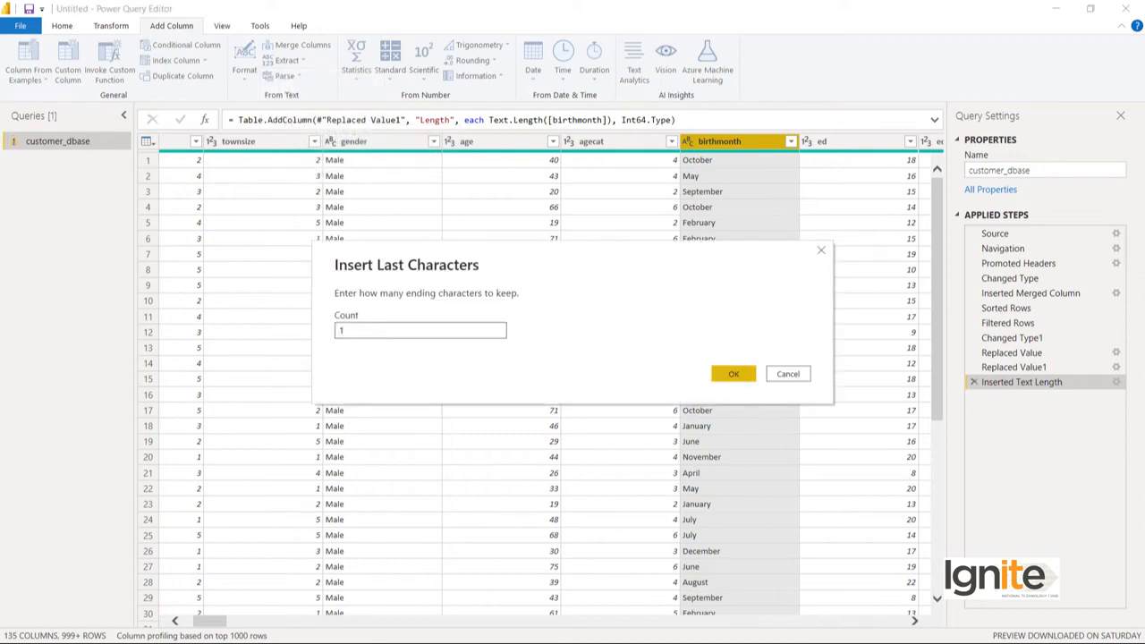
pyautogui.click(733, 374)
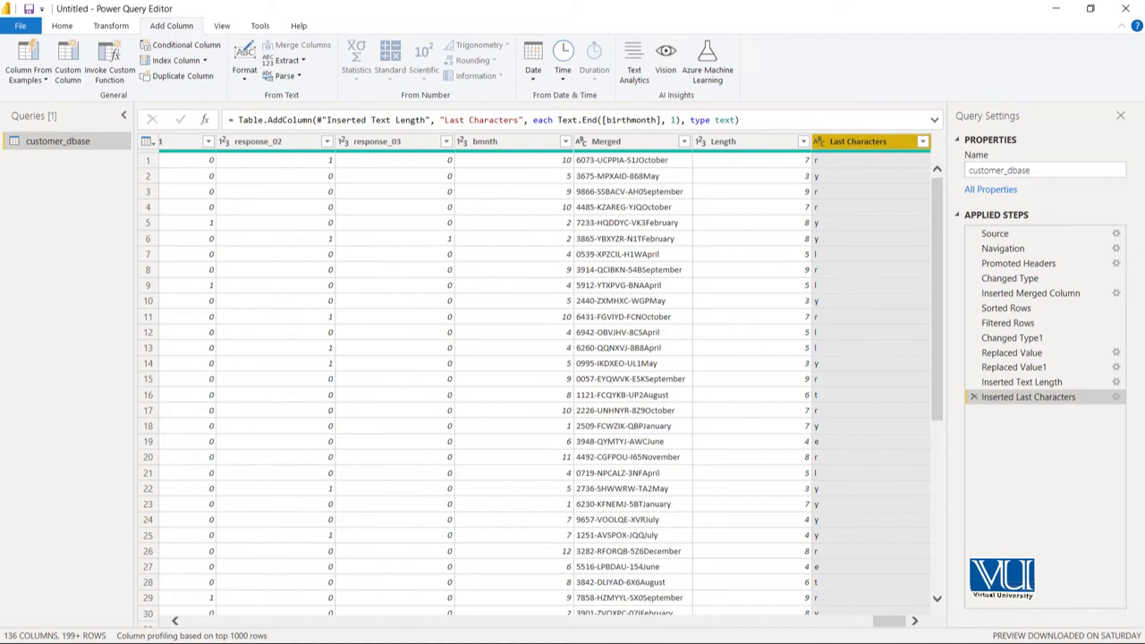
# Add a new column with the Last Characters values converted to uppercase.
pyautogui.click(244, 70)
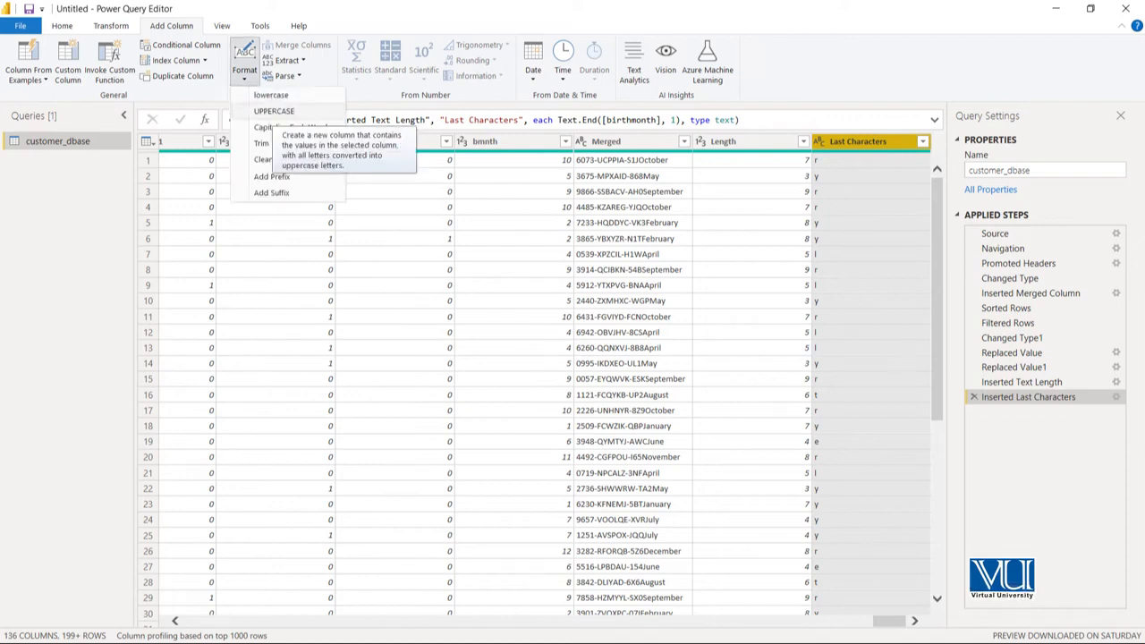
pyautogui.click(274, 111)
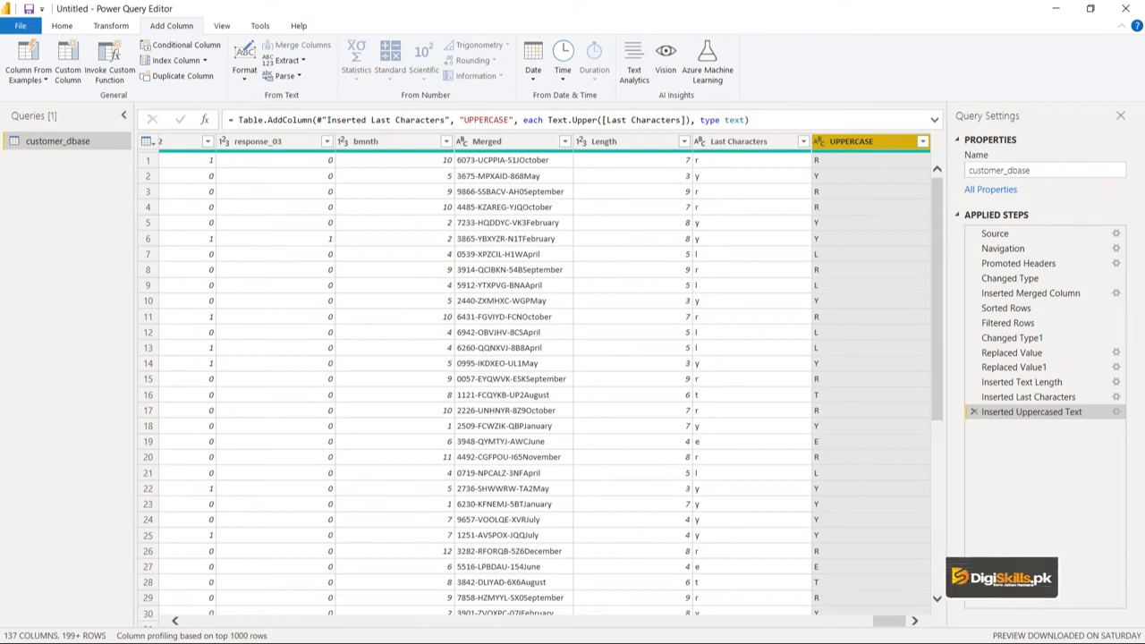
# Add a new column that extracts a text range from birthmonth, with starting index 0 and 2 characters.
pyautogui.moveTo(889, 620); pyautogui.dragTo(200, 621)
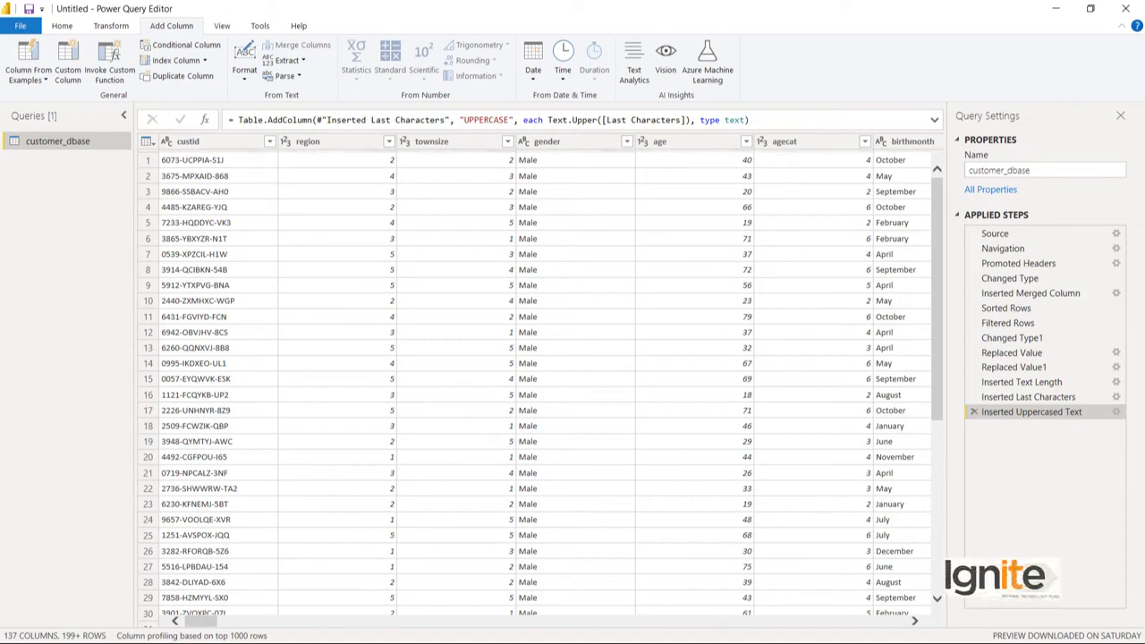
pyautogui.hscroll(2, 543, 385)
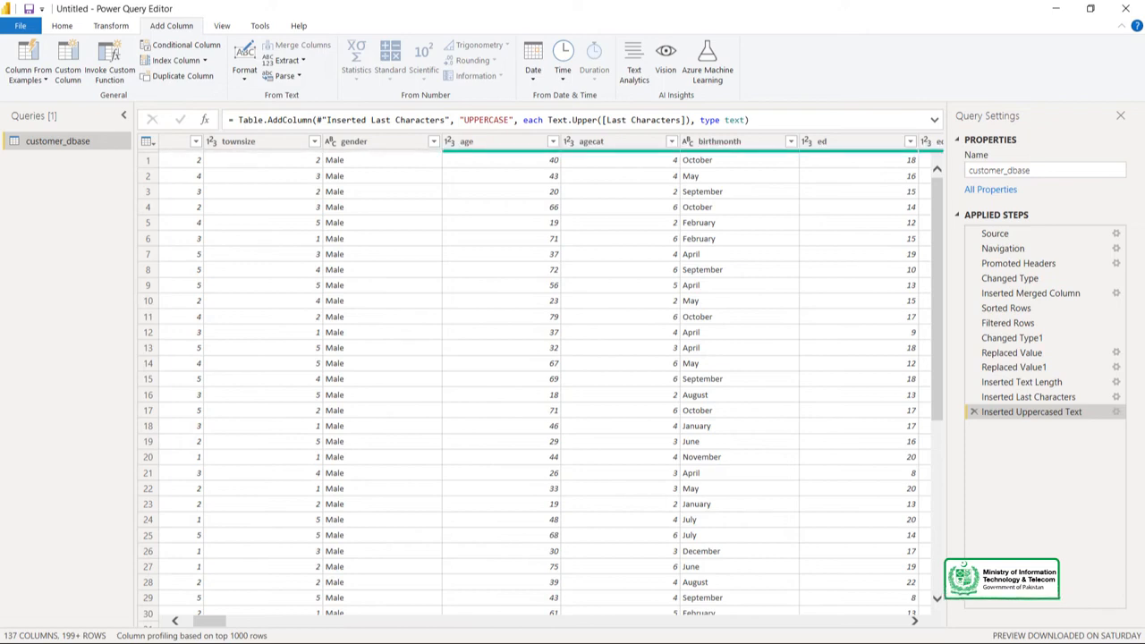
pyautogui.click(733, 141)
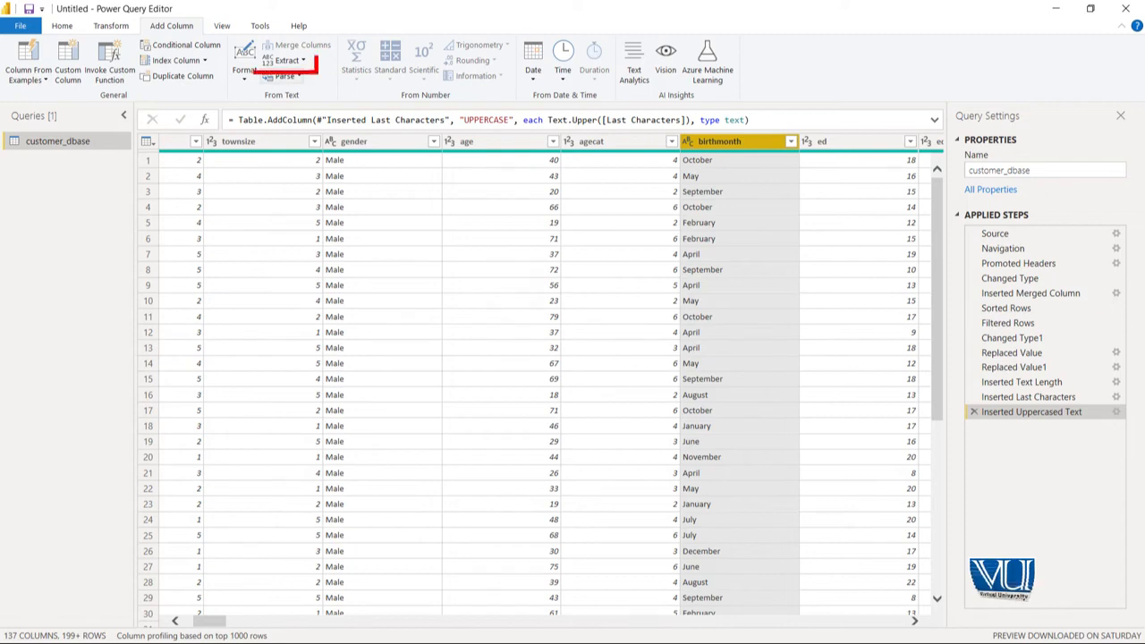
pyautogui.click(286, 61)
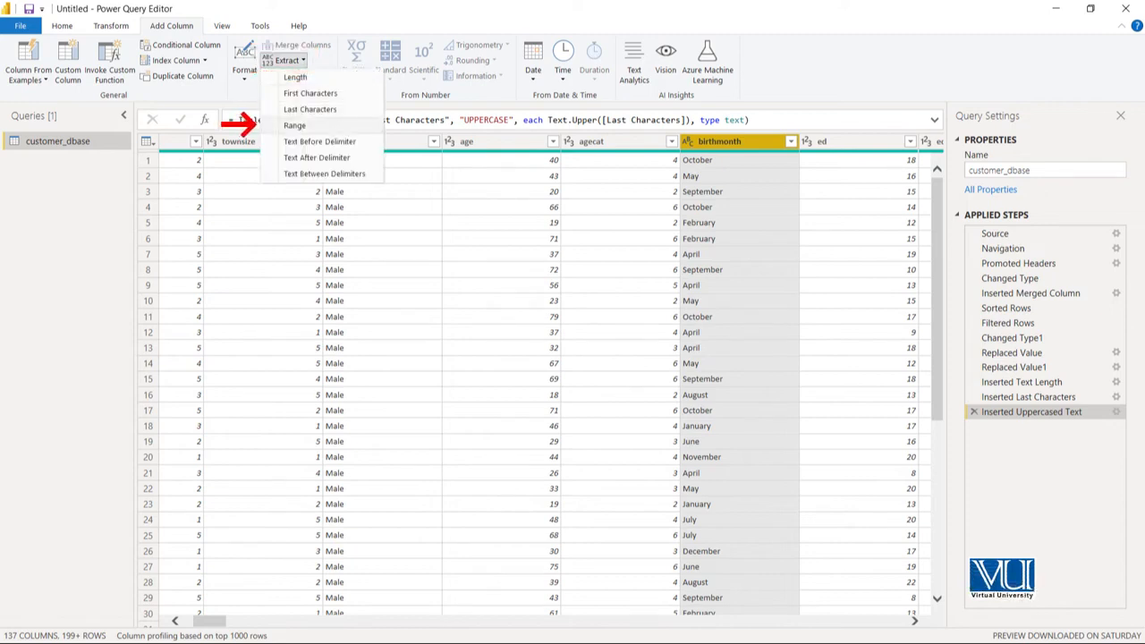
pyautogui.click(294, 125)
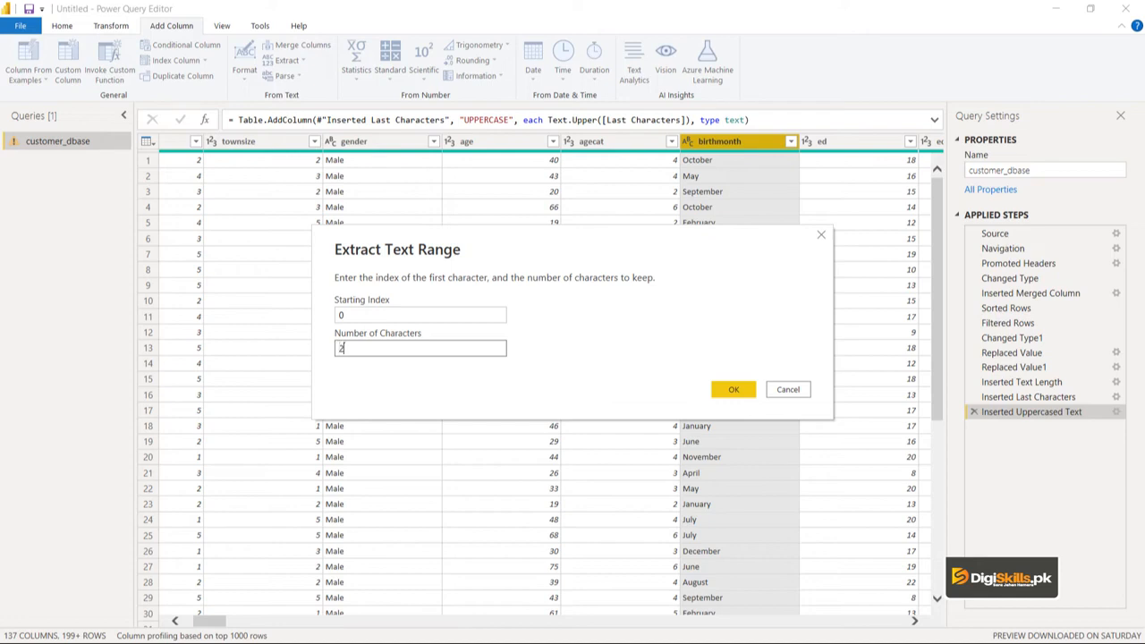
pyautogui.click(734, 390)
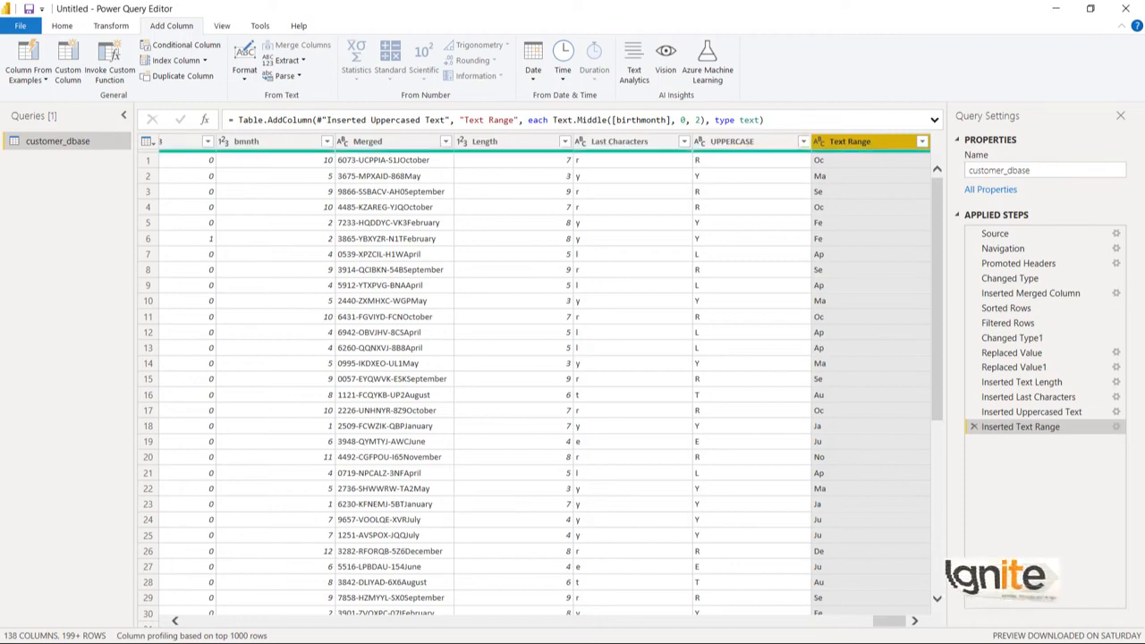
# Edit the Text Range column's formula so the number of characters is [Length]-1 instead of a fixed count.
pyautogui.click(934, 120)
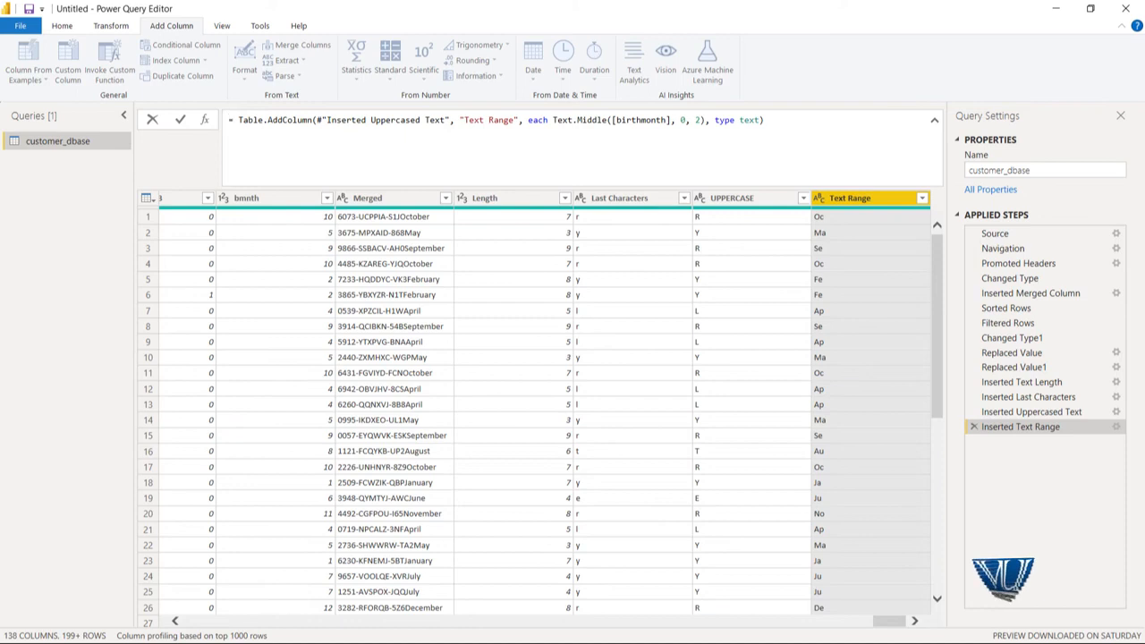
pyautogui.click(701, 120)
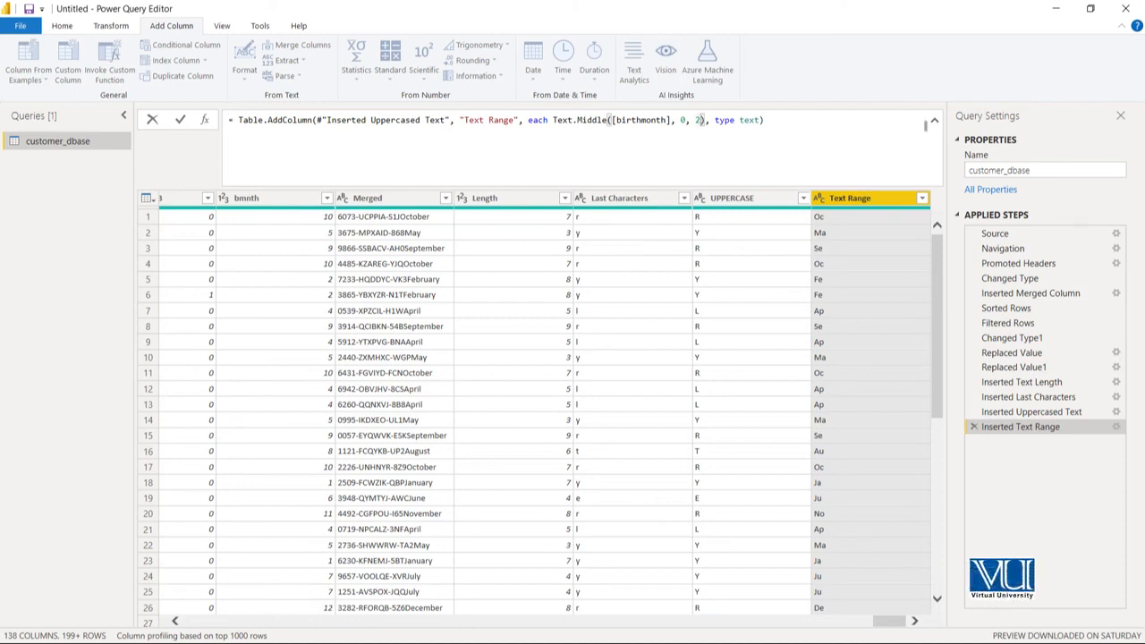
pyautogui.press('BackSpace')
pyautogui.write('[L')
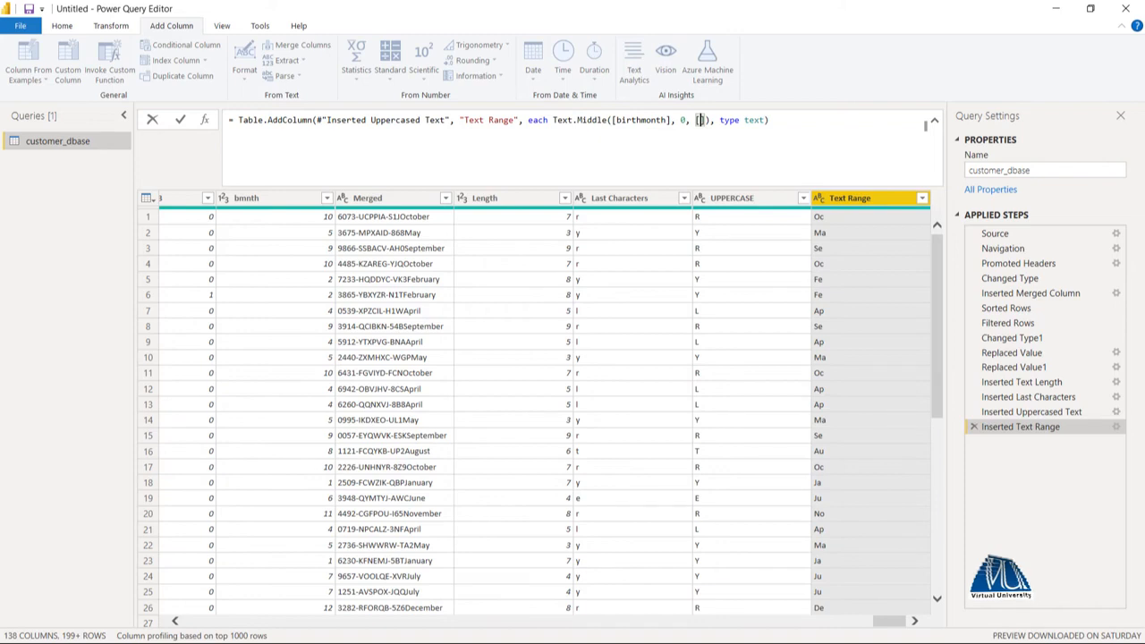
pyautogui.write('ength')
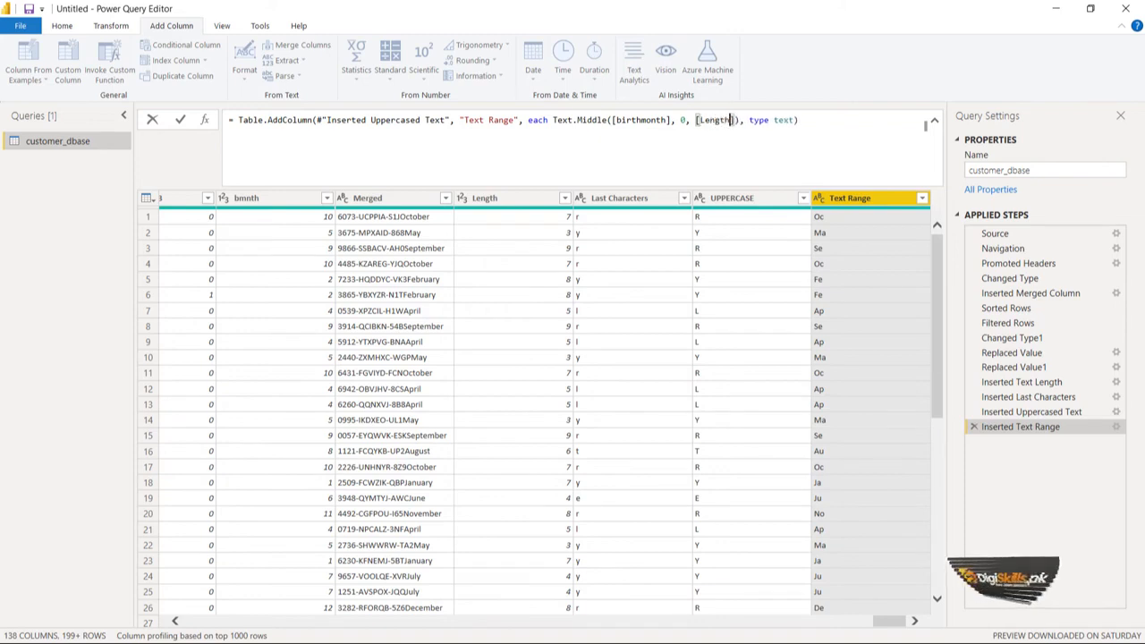
pyautogui.write(']')
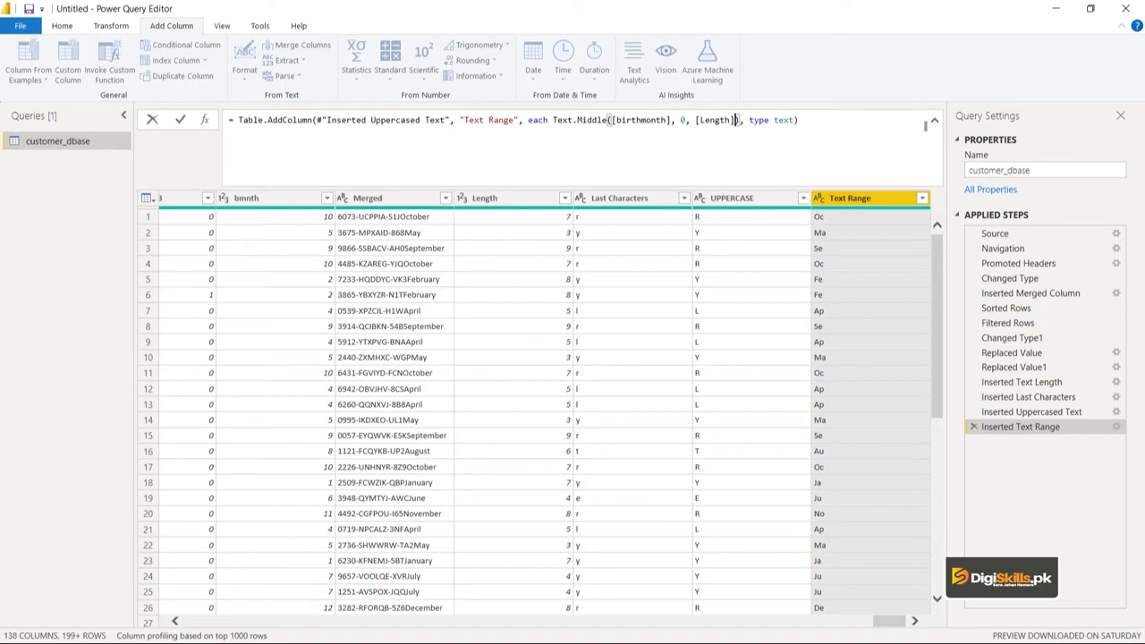
pyautogui.write('-1')
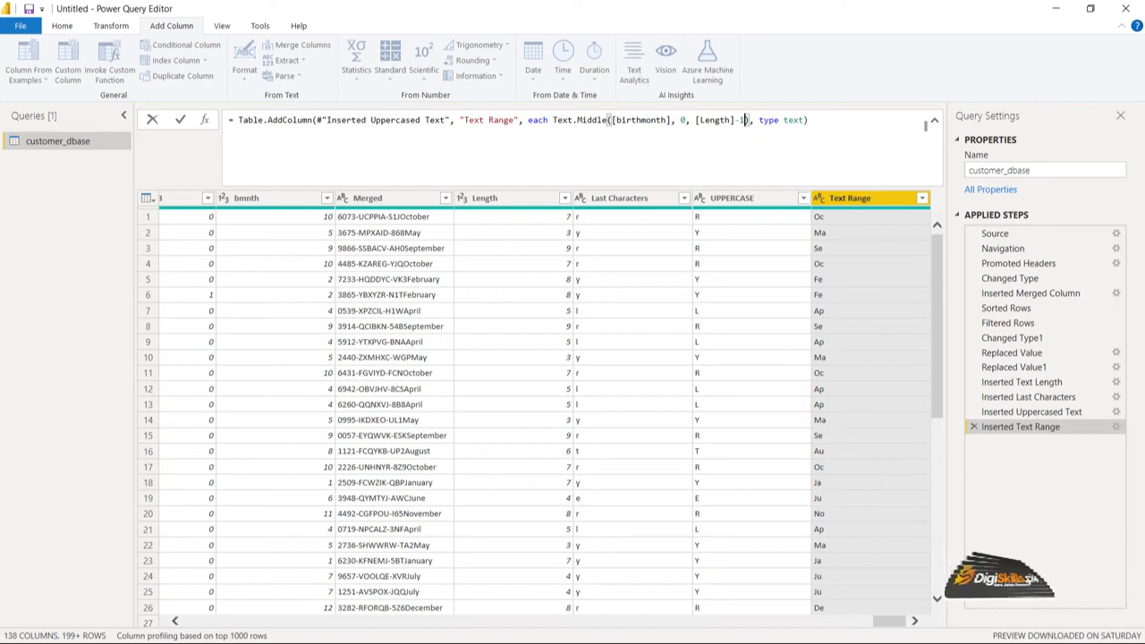
pyautogui.press('Return')
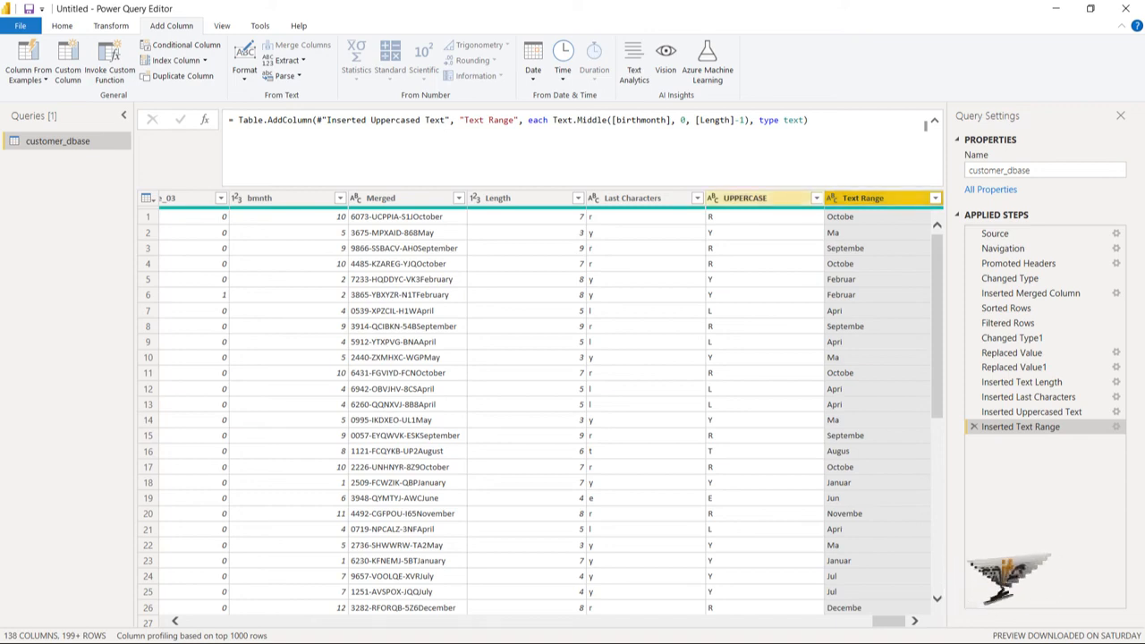
# Merge the Text Range and UPPERCASE columns, in that order, into a new column named BM with no separator.
pyautogui.keyDown('ctrl'); pyautogui.click(764, 198); pyautogui.keyUp('ctrl')
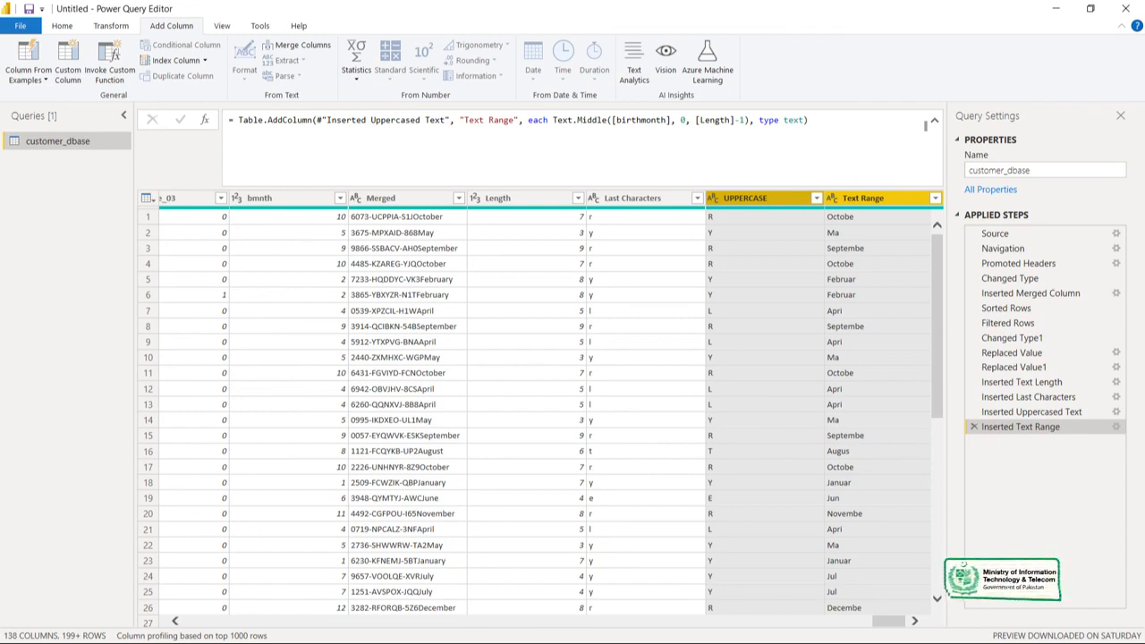
pyautogui.moveTo(765, 206)
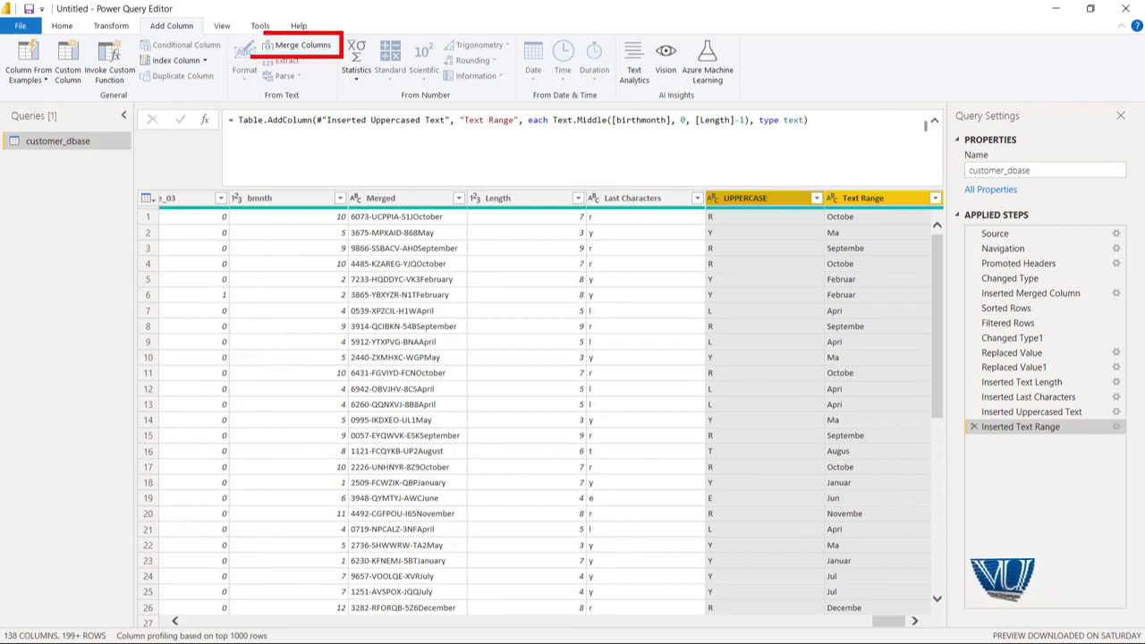
pyautogui.click(264, 44)
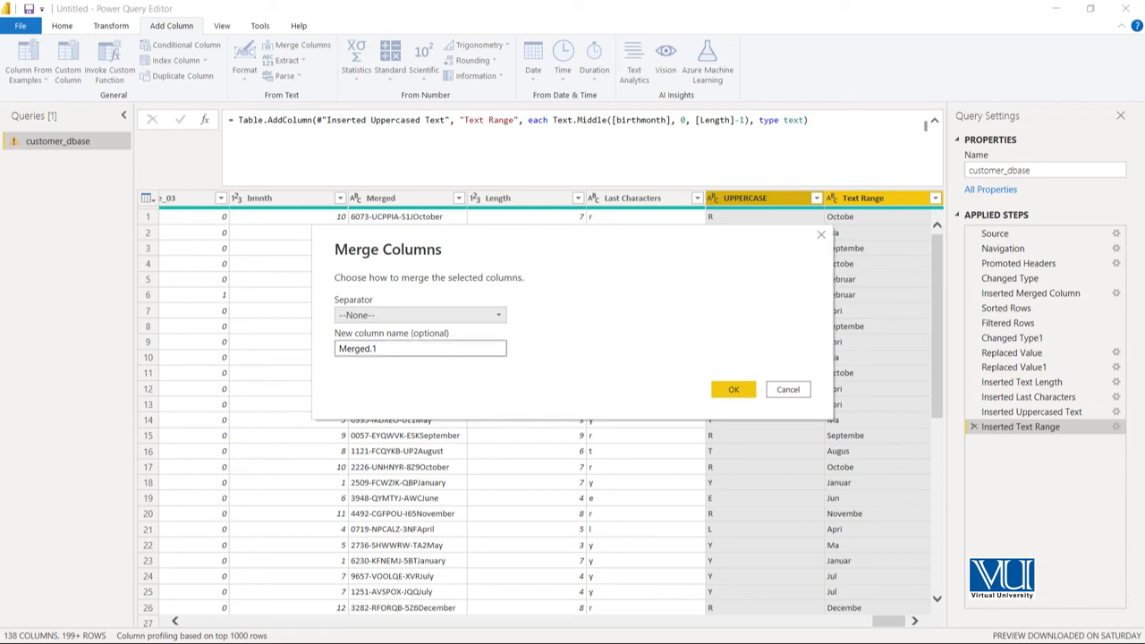
pyautogui.press('Tab')
pyautogui.write('B')
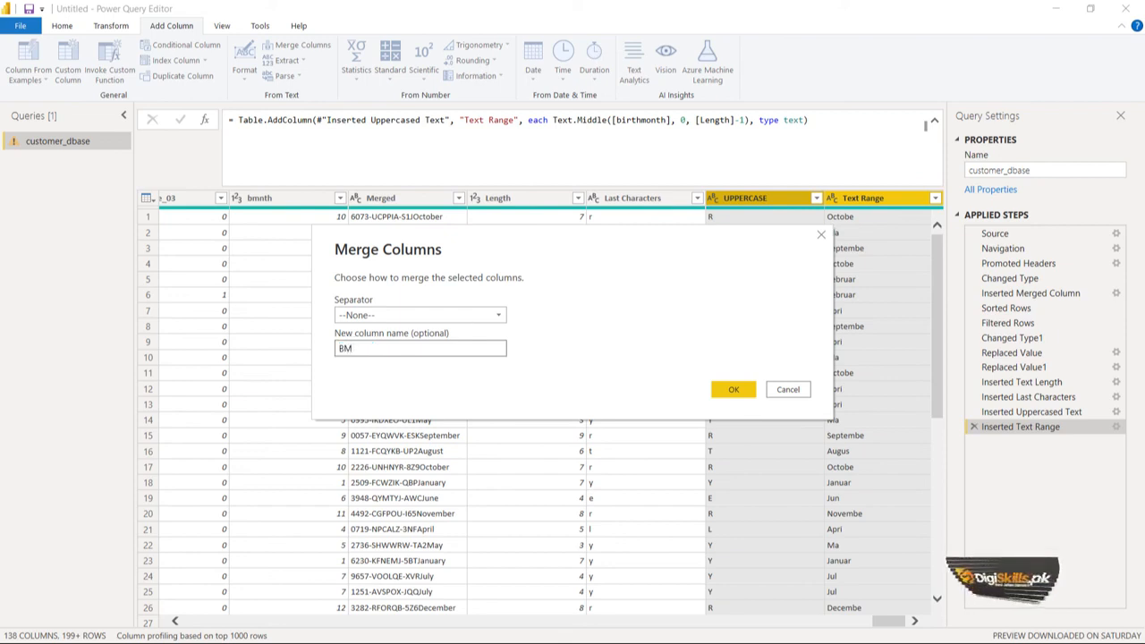
pyautogui.press('Return')
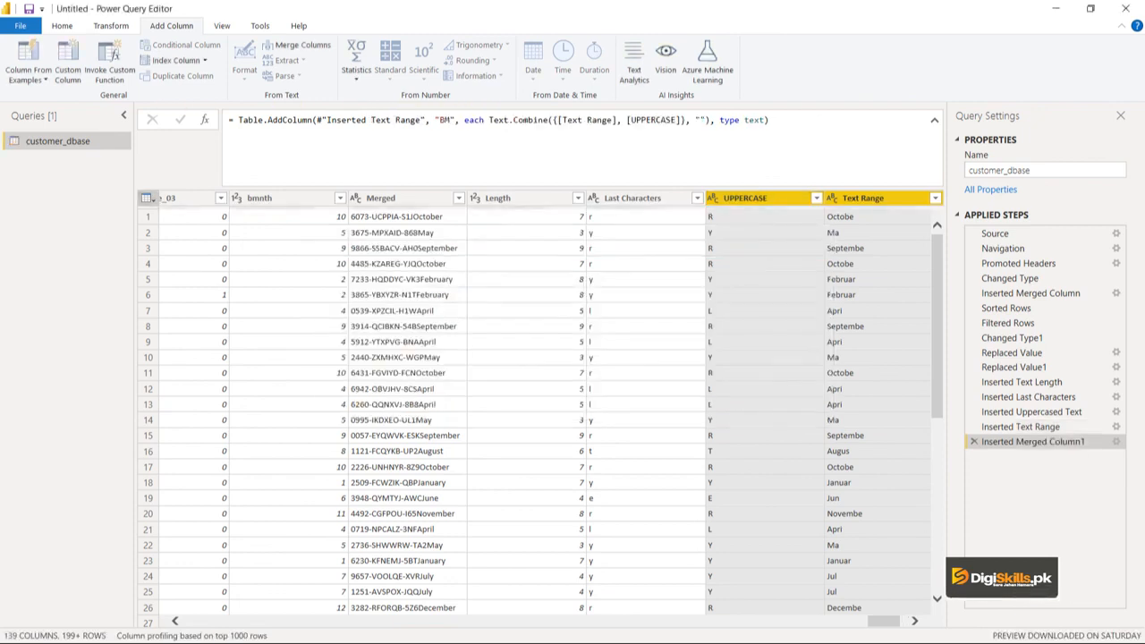